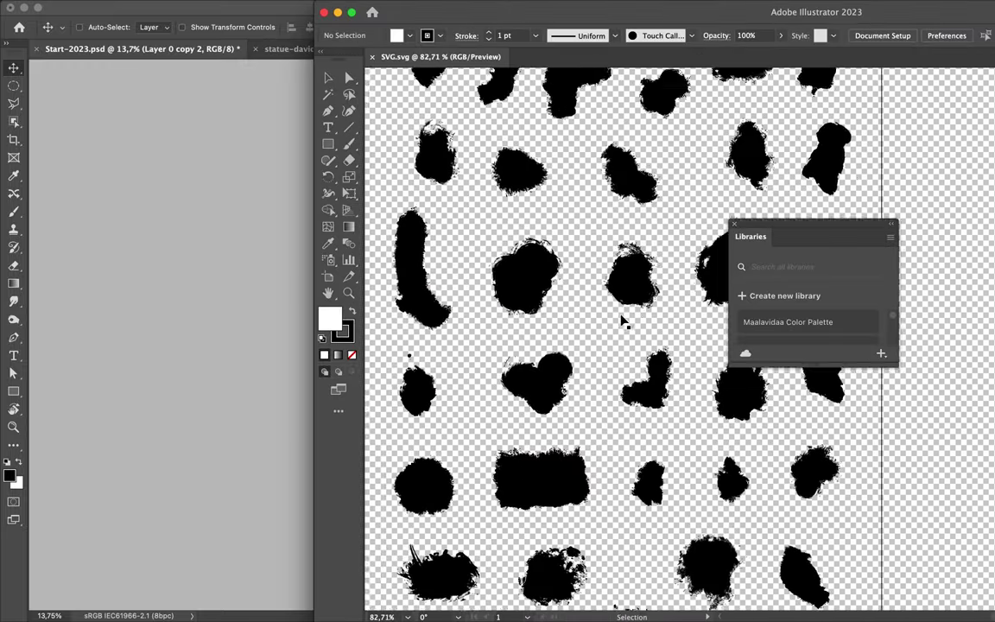
Place a black splat over David's groin and move its layer beneath the statue.
mouse_move(622, 318)
mouse_down()
mouse_move(456, 343)
mouse_move(493, 350)
mouse_up()
key(u)
click(421, 595)
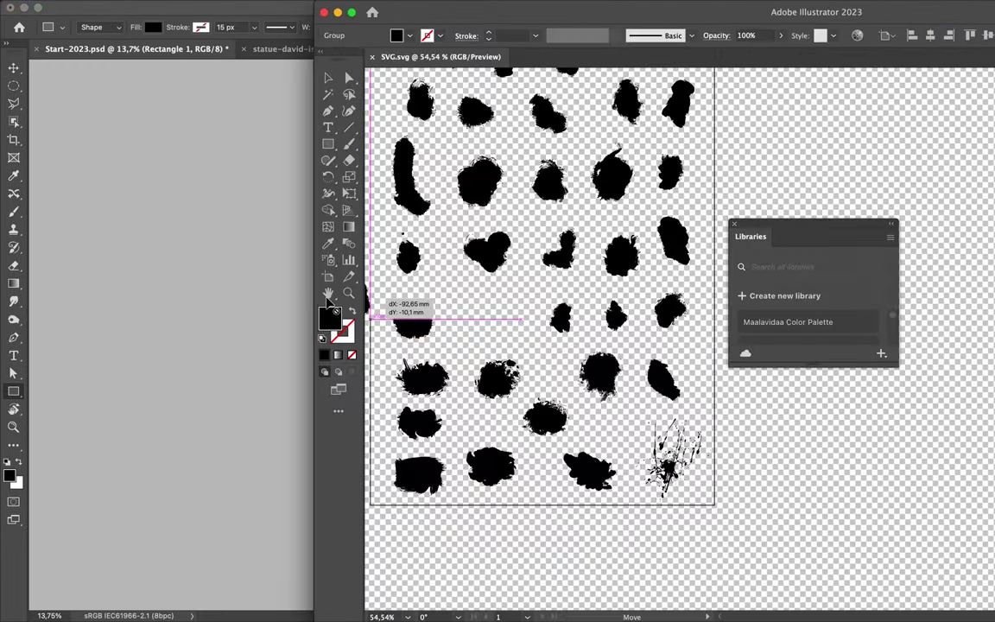
key(super+v)
key(Return)
key(v)
drag(881, 178, 872, 246)
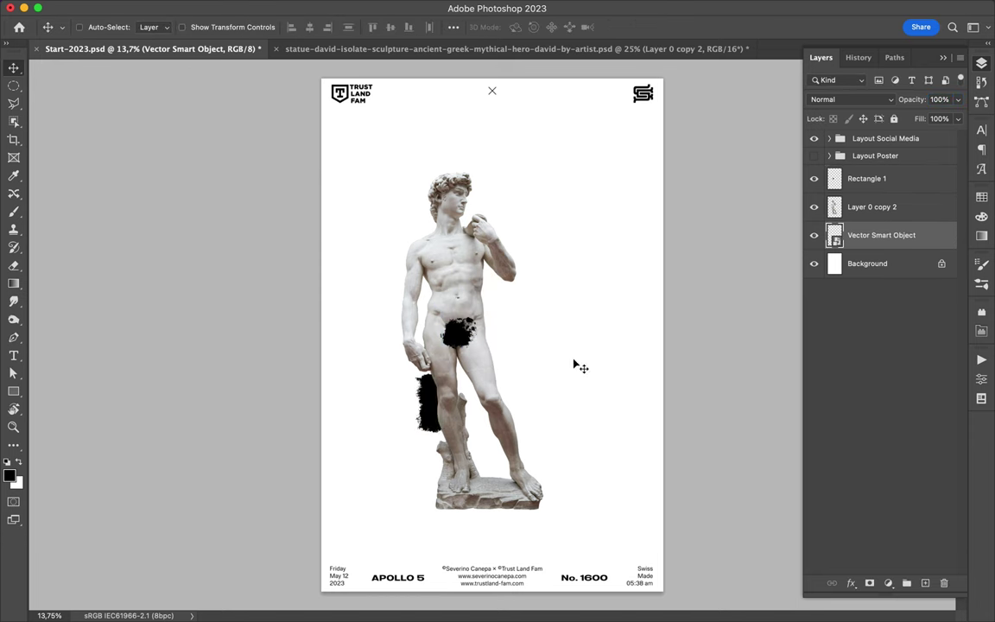
Open Spray_Paint_Splatters.eps in Illustrator and select the spray-painted D.
click(363, 598)
double_click(665, 98)
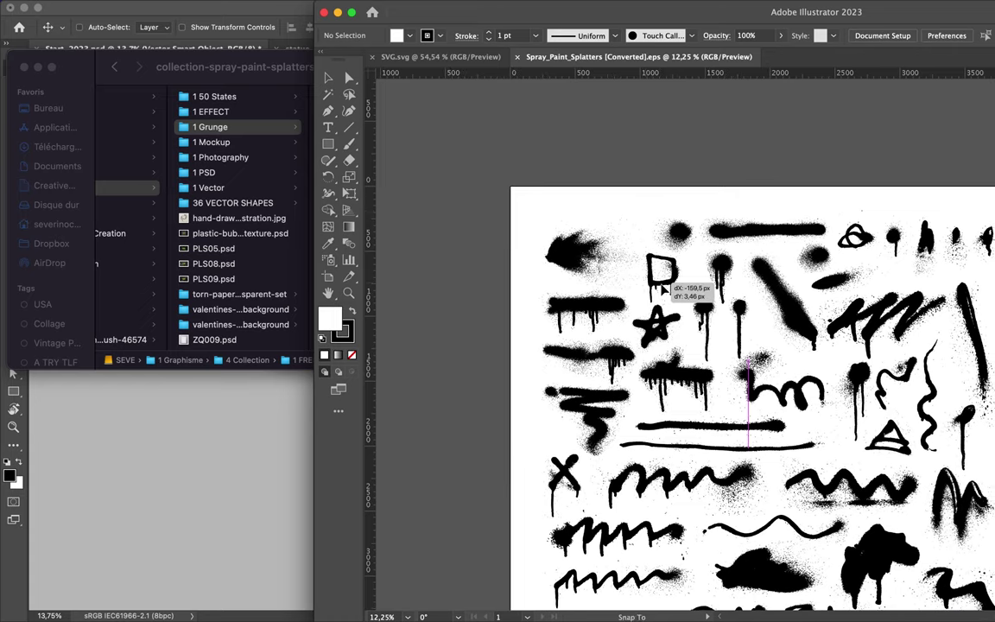
key(super+a)
click(650, 169)
click(643, 275)
scroll(643, 277, up, 5)
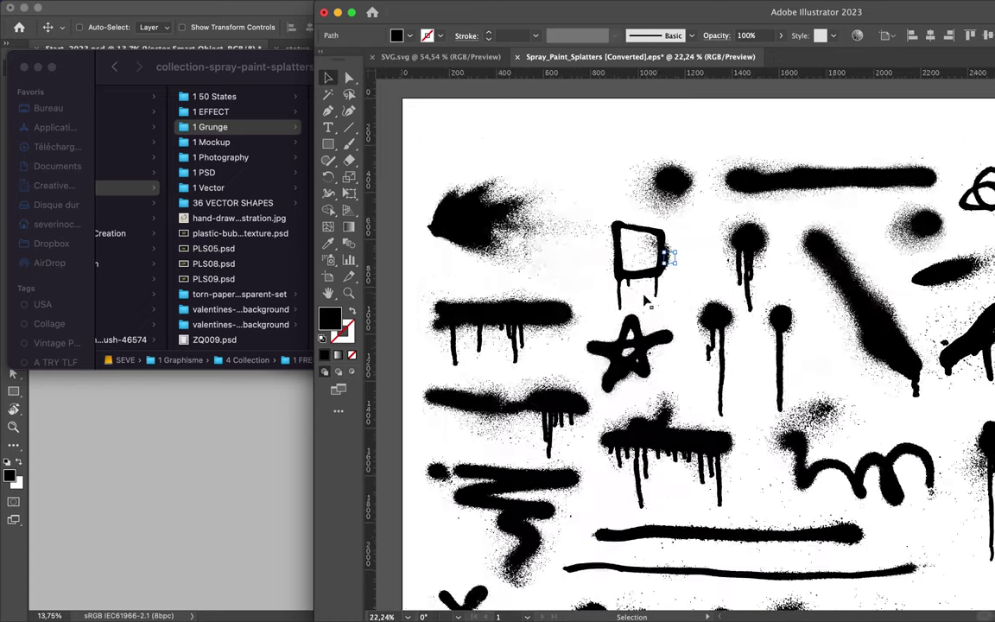
scroll(729, 361, down, 5)
Bring the spray-painted D into the poster, positioned to frame David's head.
drag(662, 289, 566, 199)
scroll(599, 156, up, 4)
click(657, 214)
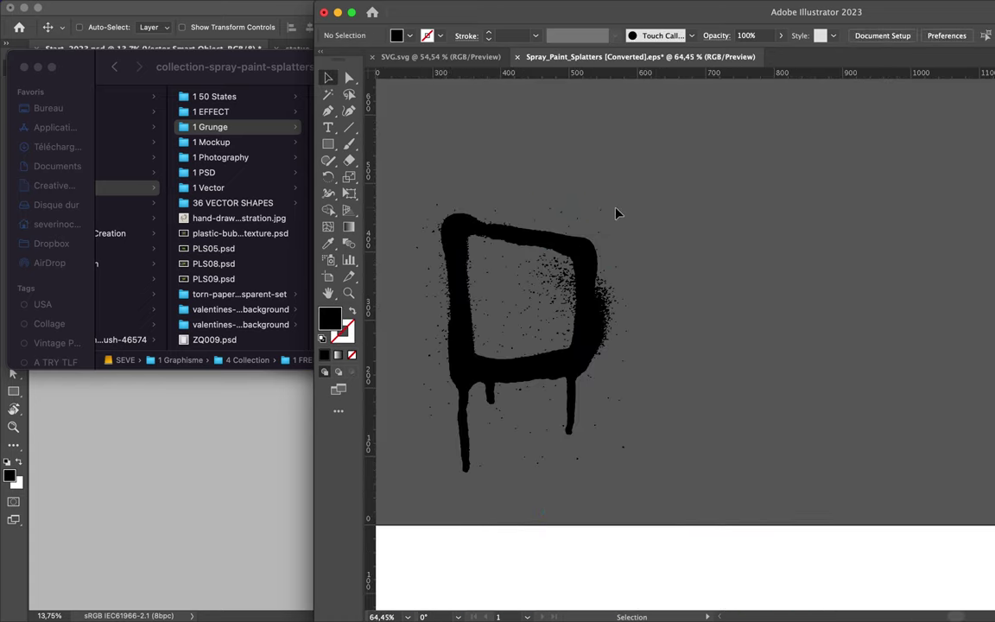
scroll(657, 213, down, 2)
mouse_move(542, 248)
mouse_down()
mouse_move(295, 417)
mouse_move(458, 308)
mouse_move(453, 206)
mouse_move(479, 195)
mouse_up()
scroll(599, 200, up, 3)
drag(599, 199, 439, 232)
click(871, 235)
click(881, 206)
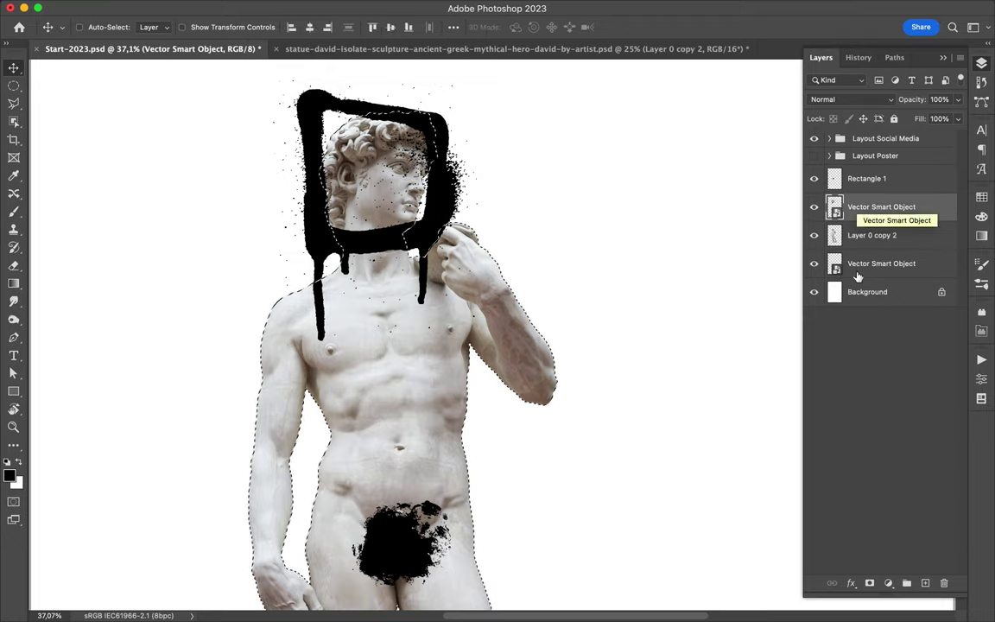
Mask the D layer with the statue's outline and a larger brush so it tucks behind the head.
click(870, 583)
super+click(834, 239)
key(b)
right_click(404, 114)
drag(500, 148, 529, 142)
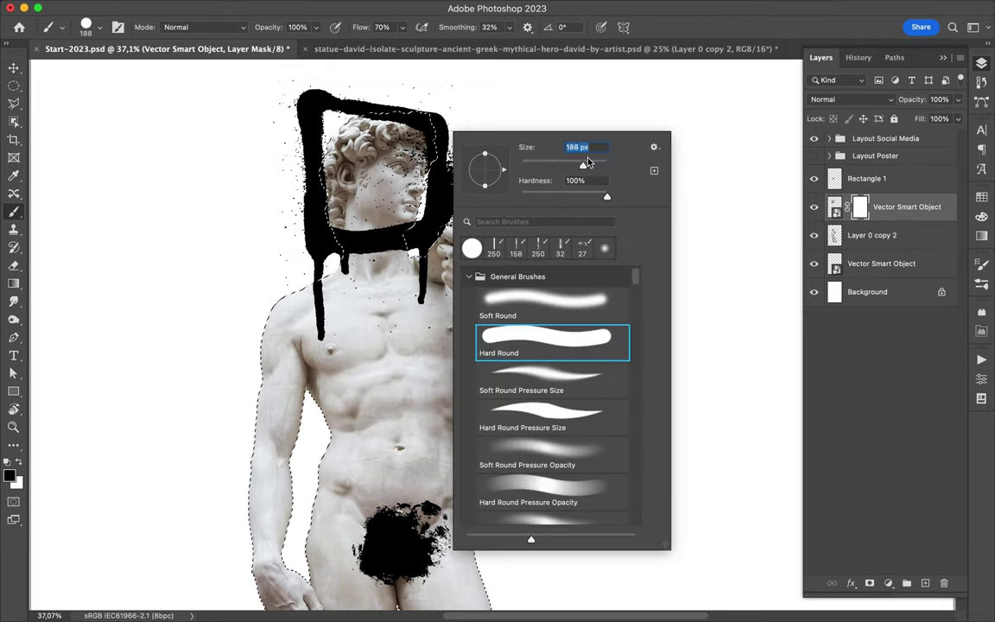
key(Return)
scroll(439, 84, up, 2)
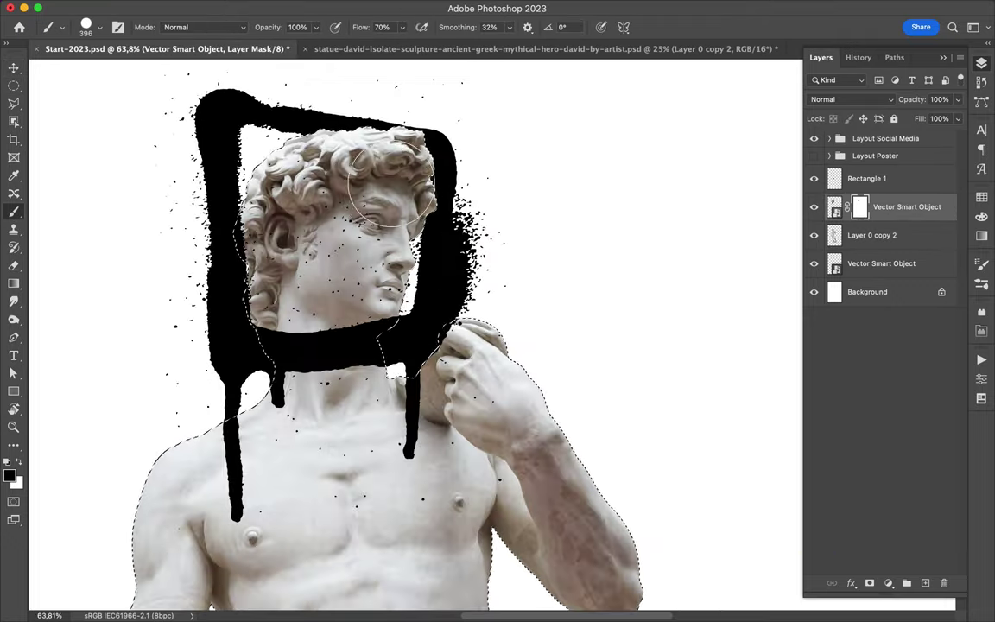
scroll(493, 222, down, 2)
key(m)
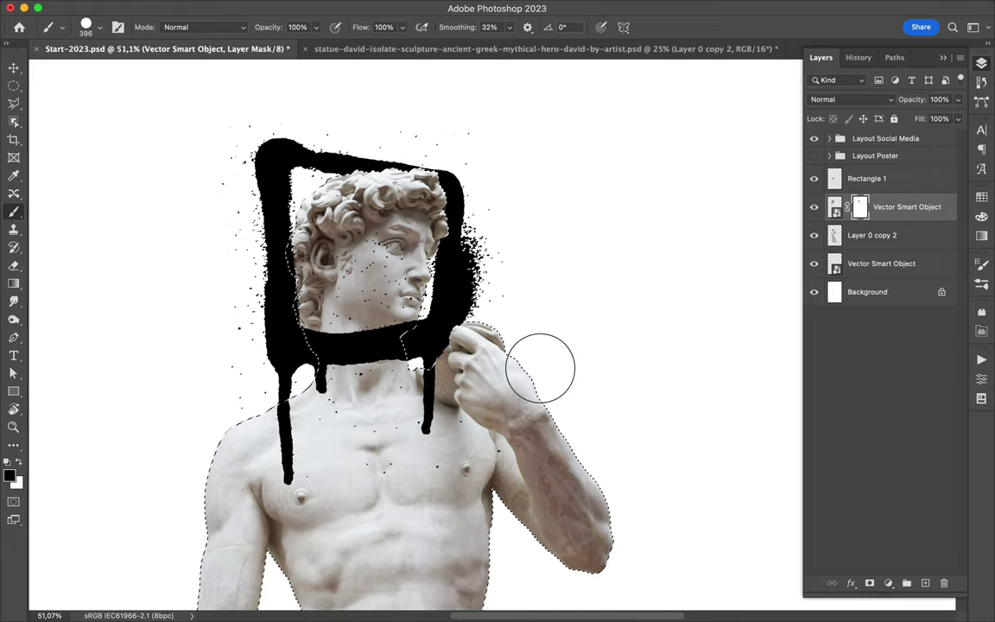
scroll(532, 366, down, 4)
Place the spray-painted A from Illustrator straddling David's feet.
key(super+Tab)
scroll(690, 389, down, 5)
scroll(691, 388, down, 3)
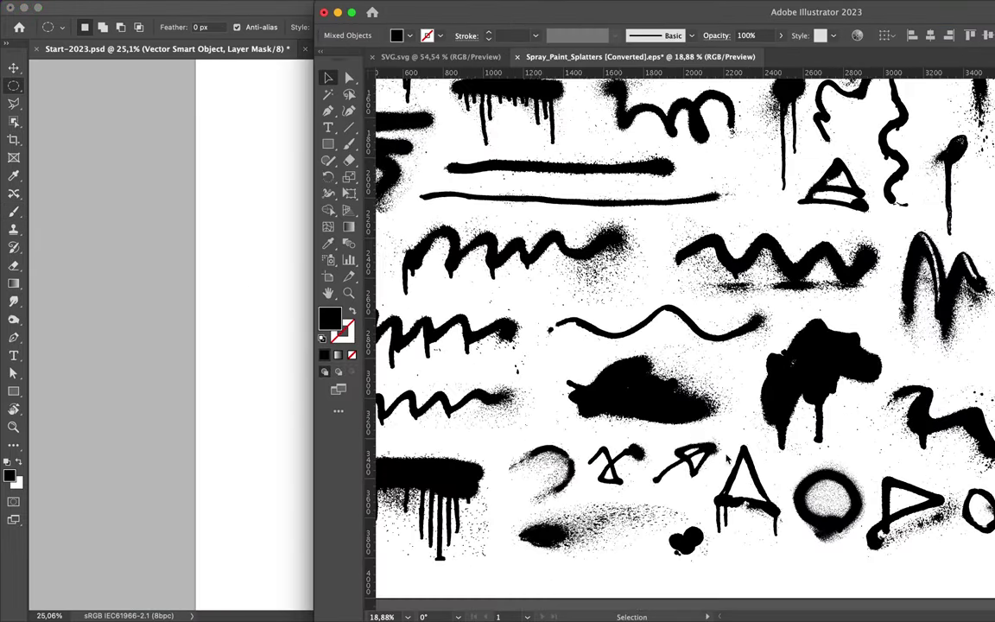
scroll(750, 466, up, 2)
click(749, 467)
mouse_move(750, 467)
mouse_down()
mouse_move(345, 403)
mouse_move(604, 466)
mouse_up()
key(Return)
Add a layer mask to the A layer and fit the whole poster in view.
click(870, 583)
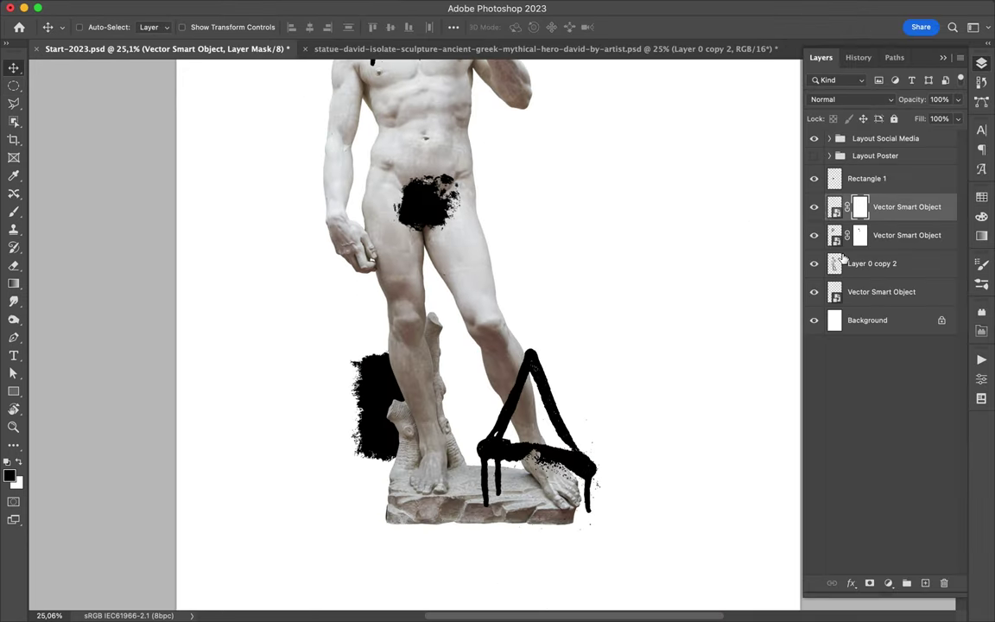
key(b)
scroll(523, 406, up, 2)
key(super+m)
key(Escape)
key(super+0)
Browse the Finder asset folders through Graffiti, Ink and Lines to the scribble smears image.
key(v)
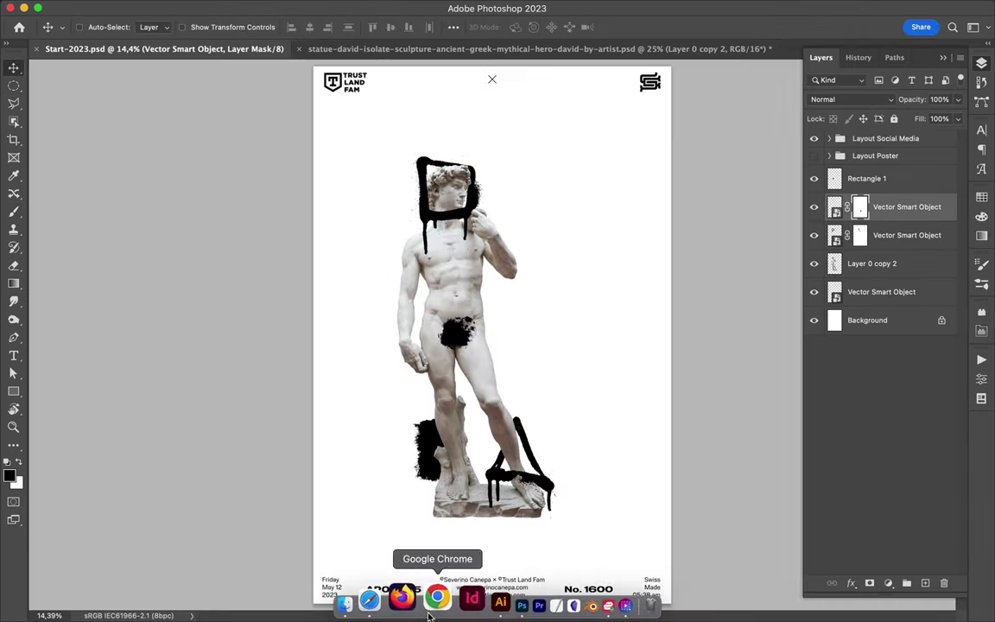
click(349, 595)
key(Down)
key(Left)
key(Down)
key(Down)
key(Right)
key(Left)
key(Down)
key(Right)
key(Down)
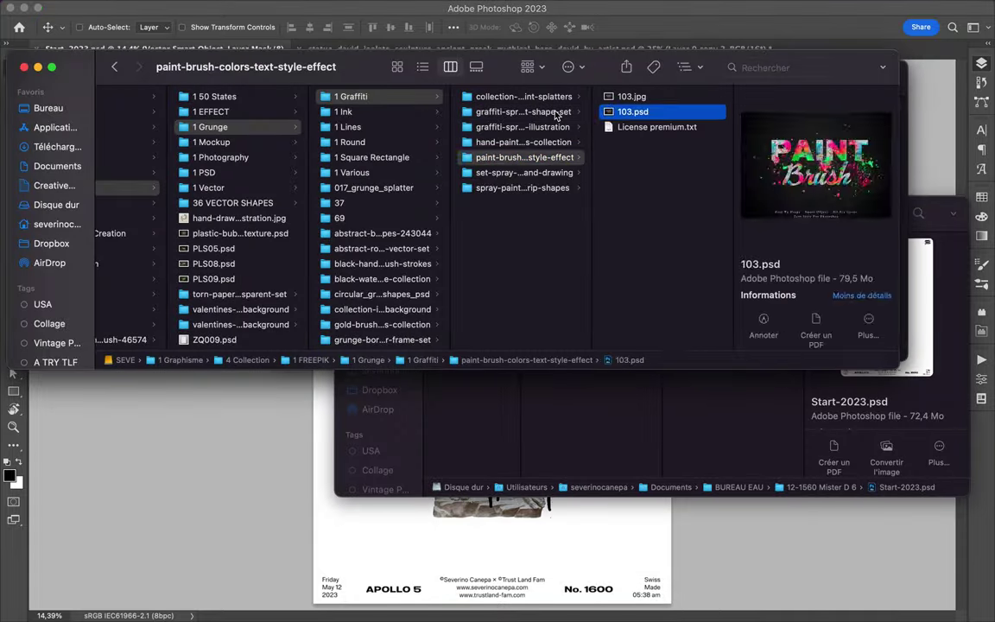
key(Left)
key(Down)
key(Right)
key(space)
key(space)
key(Left)
key(Down)
key(Right)
key(Left)
key(Left)
key(Down)
key(Right)
key(Right)
key(Left)
key(Left)
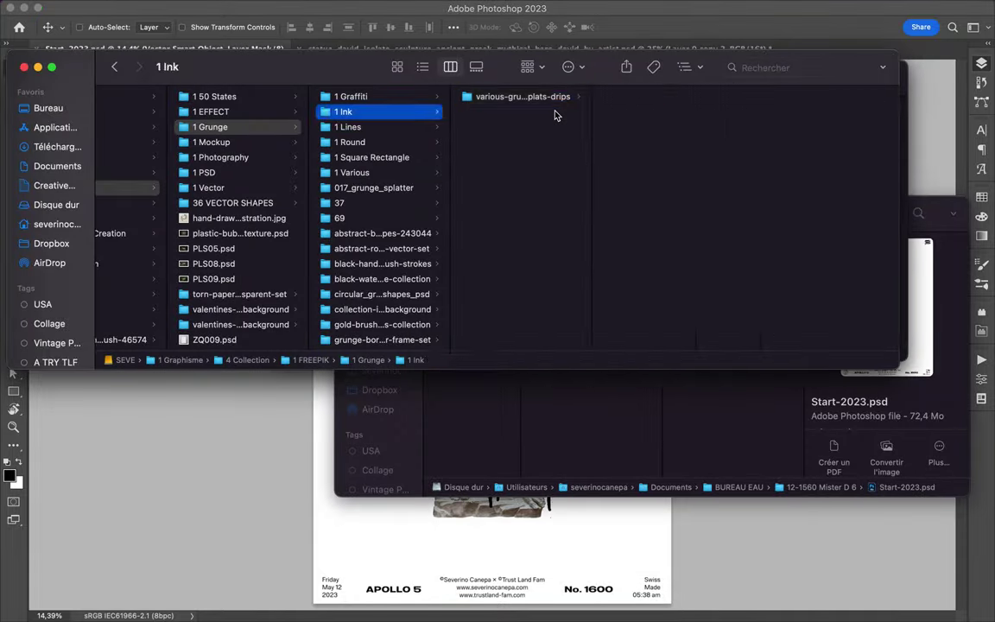
key(Down)
key(Right)
key(Right)
key(Down)
Open the scribble smears in Illustrator and place a small black smear beside David's arm.
drag(664, 111, 469, 595)
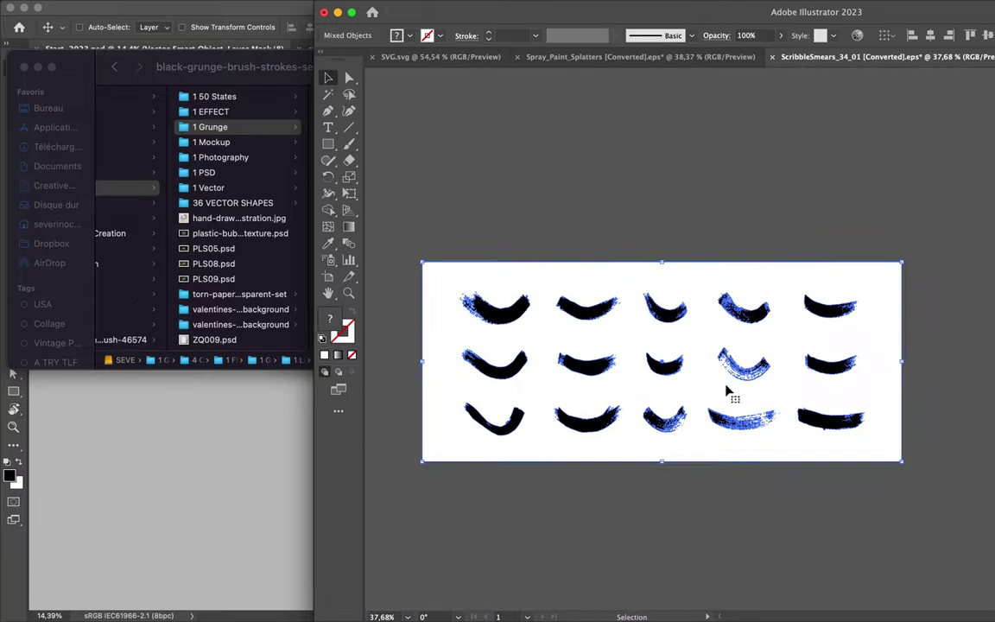
key(m)
drag(673, 343, 367, 145)
click(720, 448)
drag(720, 448, 509, 287)
key(Return)
Close the scribble smears document unsaved and locate the grunge brush-stroke collection EPS.
click(505, 604)
key(super+w)
key(super+d)
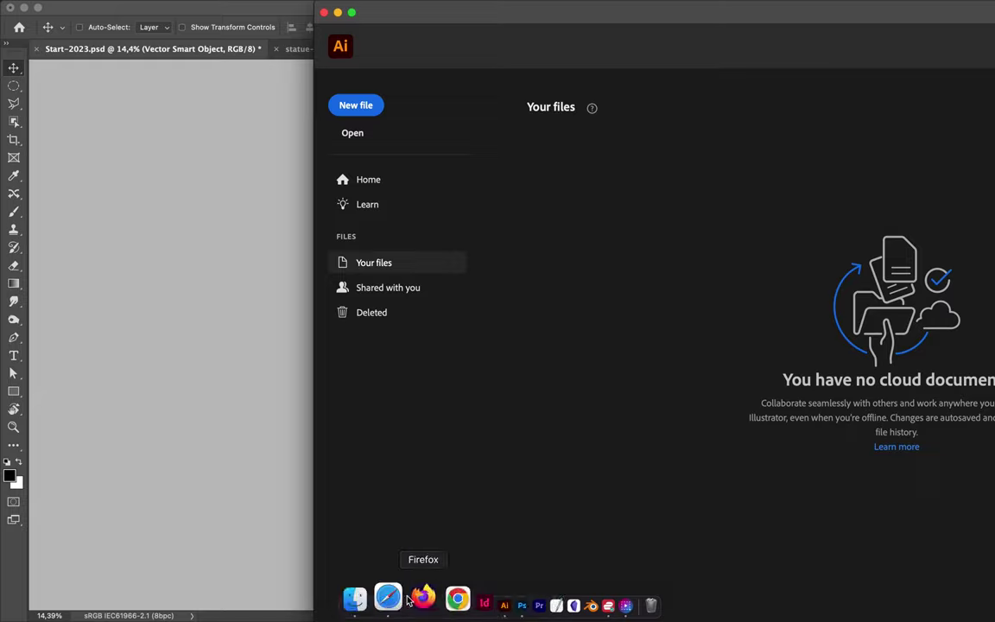
click(360, 597)
click(523, 127)
click(663, 111)
click(522, 142)
click(664, 111)
click(522, 172)
click(663, 111)
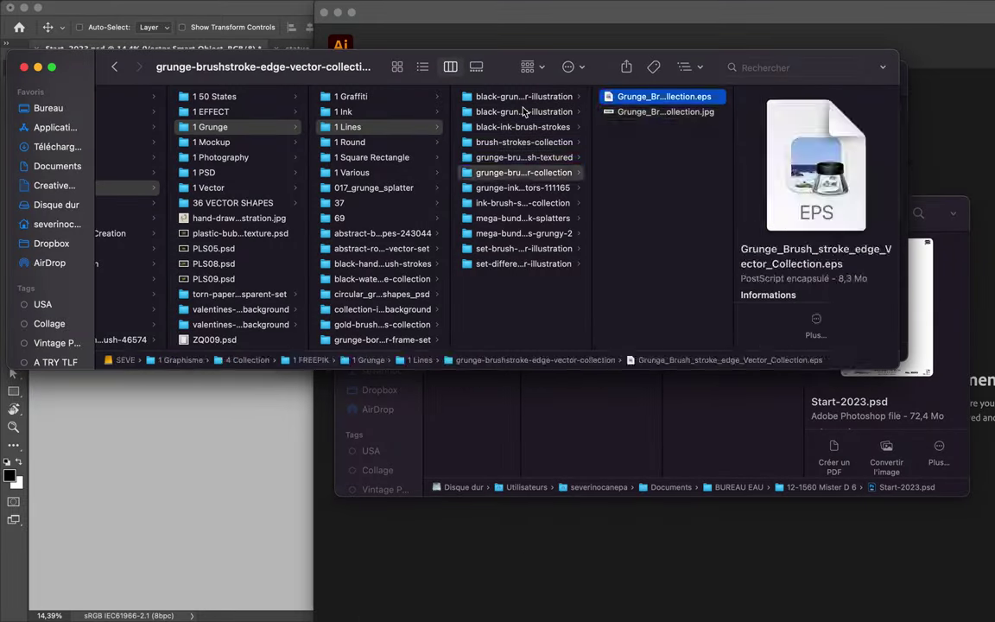
Bring a grunge brush stroke into the poster, standing upright left of David.
double_click(648, 100)
mouse_move(656, 328)
mouse_down()
mouse_move(570, 312)
mouse_move(471, 255)
mouse_up()
drag(491, 346, 386, 310)
key(Return)
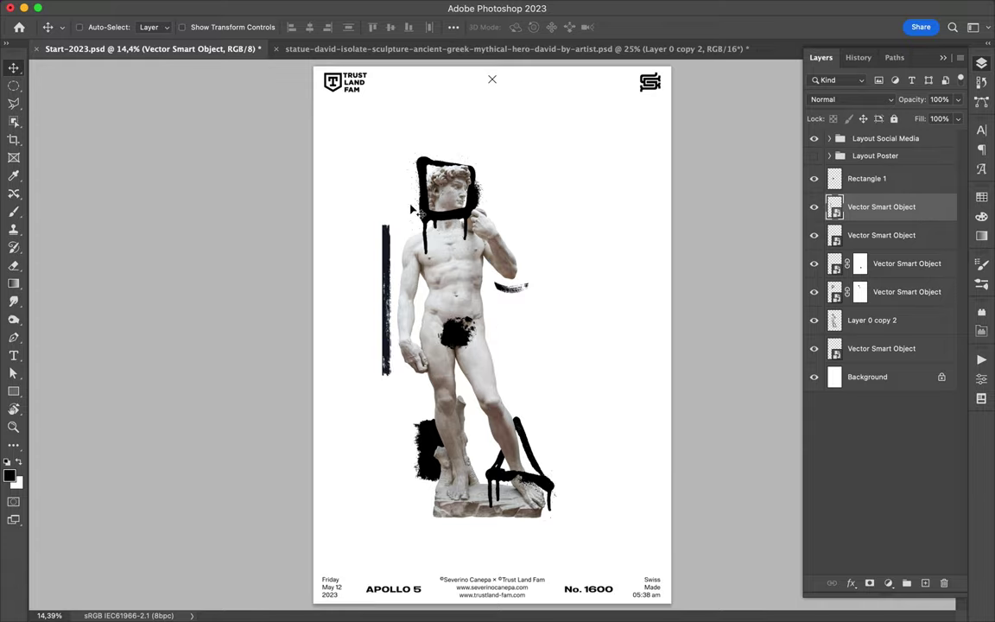
Find the black round grunge file 317.eps in Finder and open it in Illustrator.
key(super+Tab)
click(522, 202)
click(639, 141)
click(523, 217)
click(523, 248)
click(633, 112)
click(347, 126)
click(523, 96)
key(space)
click(633, 96)
double_click(633, 95)
Copy a grunge circle from 317.eps and paste it onto David's knee.
key(super+0)
click(628, 466)
key(super+c)
key(super+Tab)
key(super+v)
mouse_move(493, 337)
mouse_down()
mouse_move(506, 418)
mouse_move(497, 406)
mouse_up()
scroll(427, 449, up, 3)
Add a new blank layer and set the foreground colour to magenta.
key(b)
key(shift+alt+super+n)
click(981, 197)
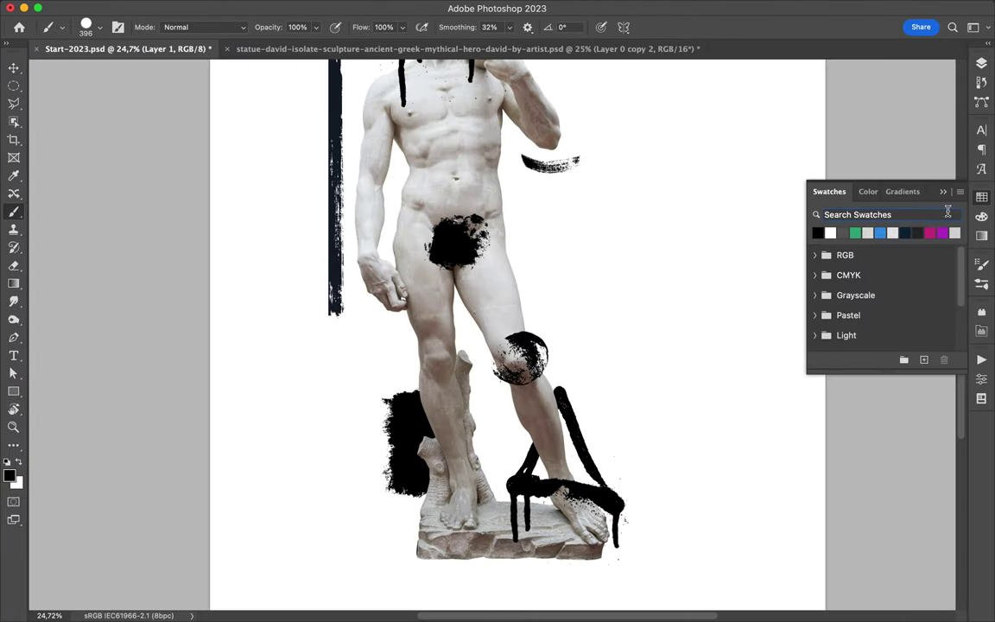
click(867, 190)
click(905, 225)
key(super+0)
Choose the One Sided brush from the brush presets.
click(85, 27)
scroll(113, 303, down, 10)
click(112, 319)
scroll(145, 275, up, 5)
scroll(112, 259, down, 3)
click(113, 237)
scroll(116, 346, down, 4)
click(117, 388)
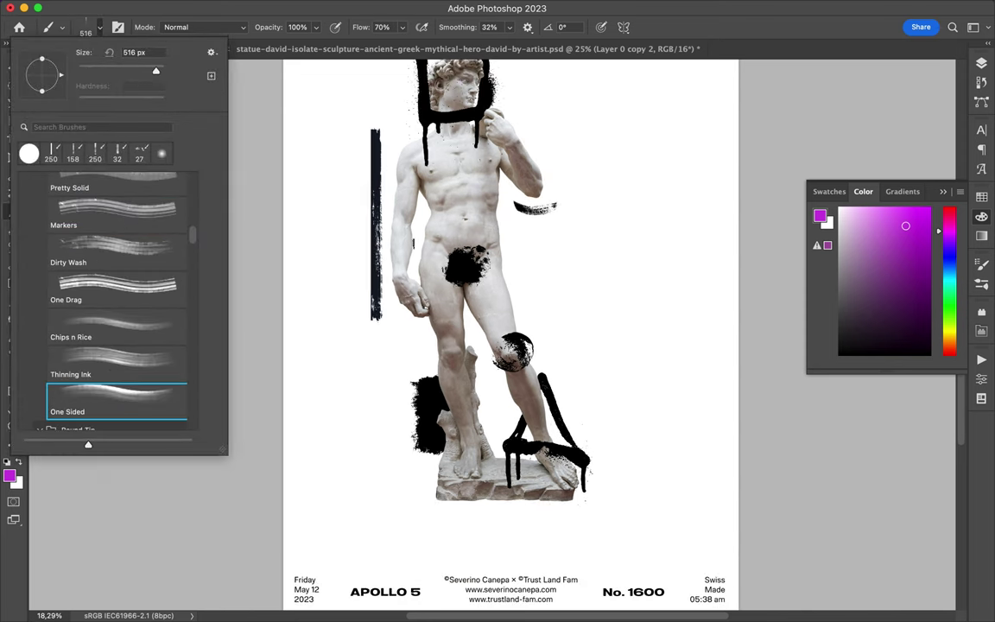
key(Return)
Paint a magenta stroke sweeping down David's left side.
key(ctrl+Tab)
drag(416, 235, 413, 393)
key(super+z)
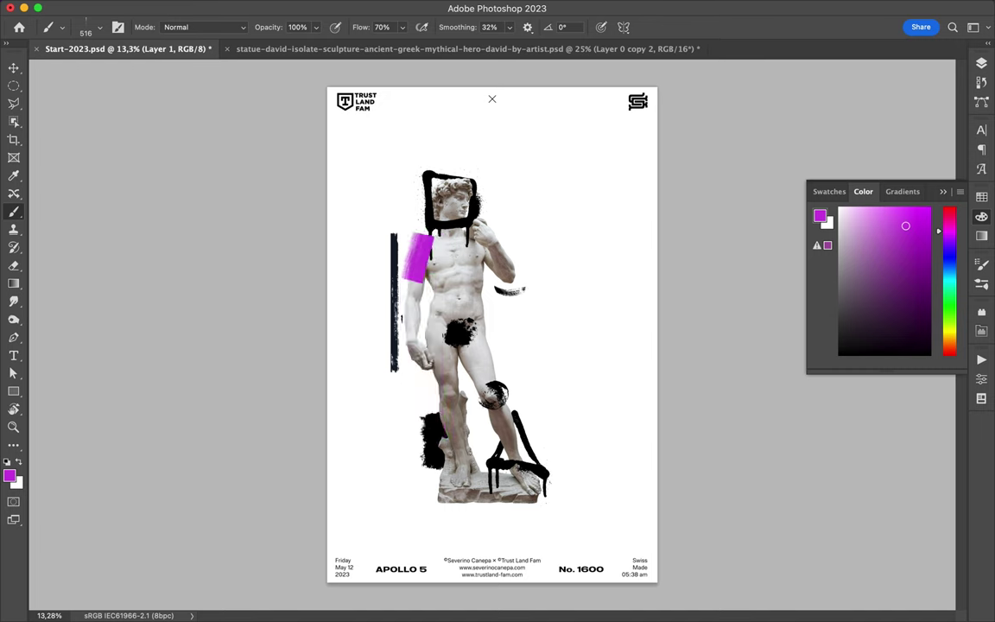
drag(416, 246, 442, 432)
key(F7)
key(v)
click(411, 476)
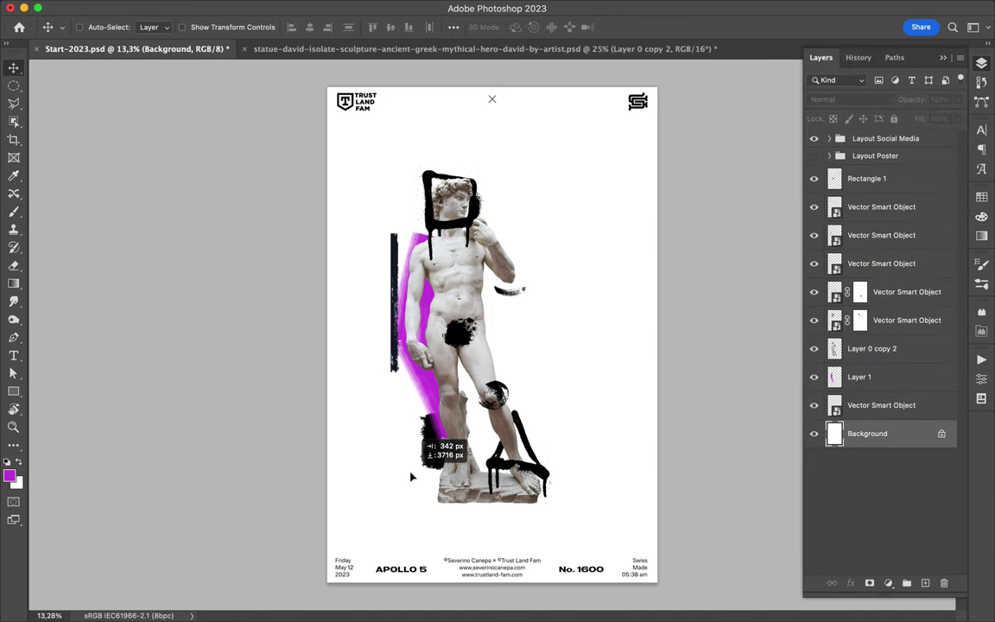
Free-transform the black vertical bar so it lies horizontally under the statue's base.
super+click(372, 261)
key(super+t)
key(Return)
drag(406, 372, 436, 505)
scroll(525, 242, up, 2)
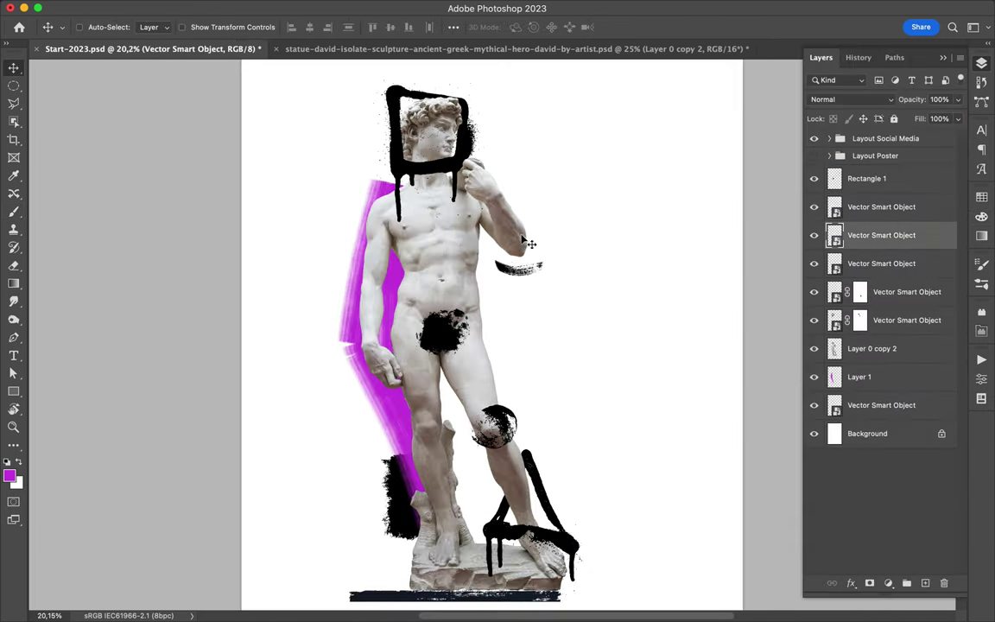
scroll(489, 216, down, 1)
On a new layer named 'D', paint a magenta D beside the head with a marker brush.
key(b)
click(924, 582)
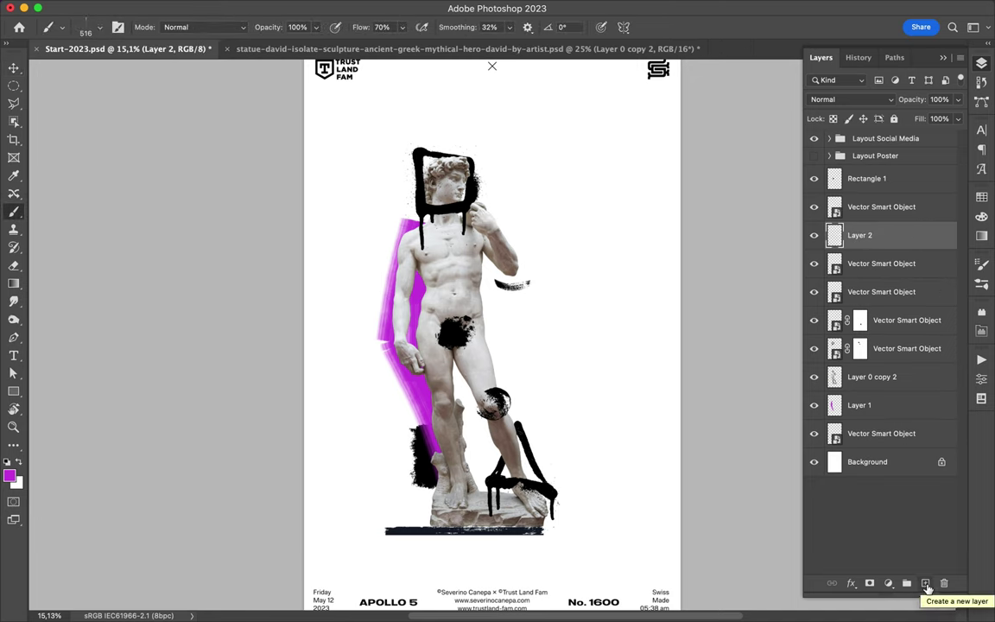
click(95, 27)
scroll(116, 302, down, 3)
double_click(117, 259)
drag(508, 156, 508, 281)
scroll(512, 179, up, 3)
scroll(509, 259, down, 1)
double_click(859, 235)
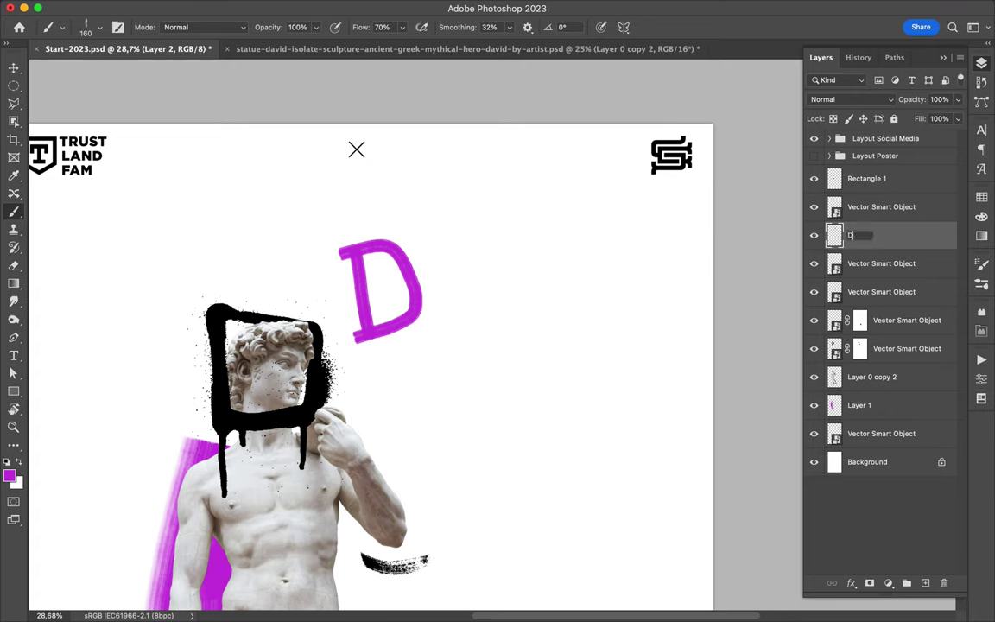
text(D)
Paint a black A with its crossbar on layer 'A' and add a layer named 'V'.
click(9, 462)
drag(425, 318, 474, 316)
mouse_move(406, 287)
mouse_down()
mouse_move(476, 234)
mouse_move(510, 233)
mouse_move(529, 318)
mouse_up()
double_click(859, 235)
text(A)
click(925, 583)
text(V)
key(Return)
Shift the black AVID letters right, then add a new layer with a hard round brush.
click(925, 583)
key(v)
drag(531, 223, 542, 273)
text(I)
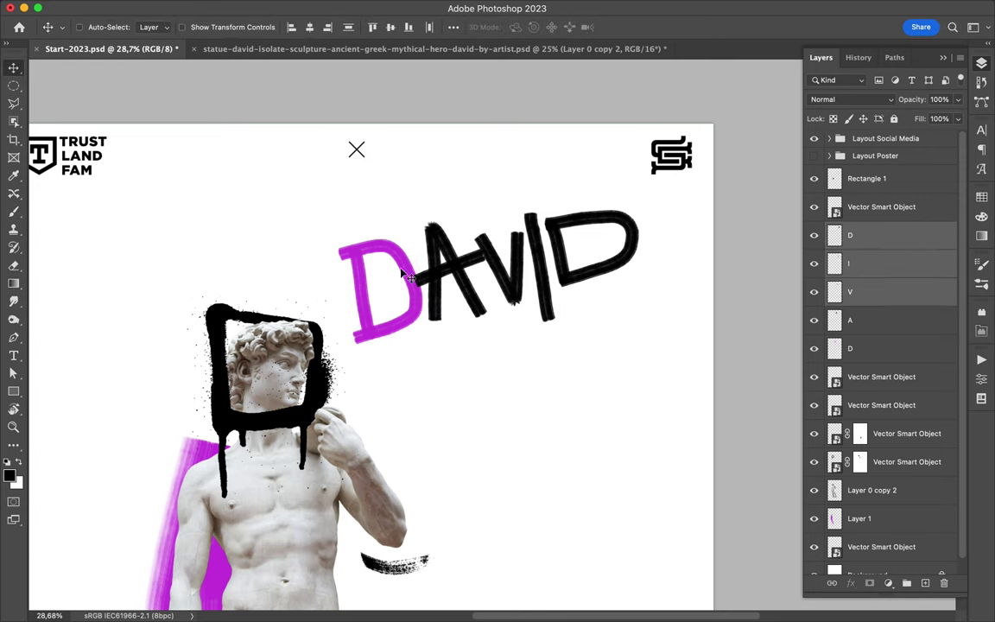
key(b)
click(924, 582)
click(61, 27)
click(110, 246)
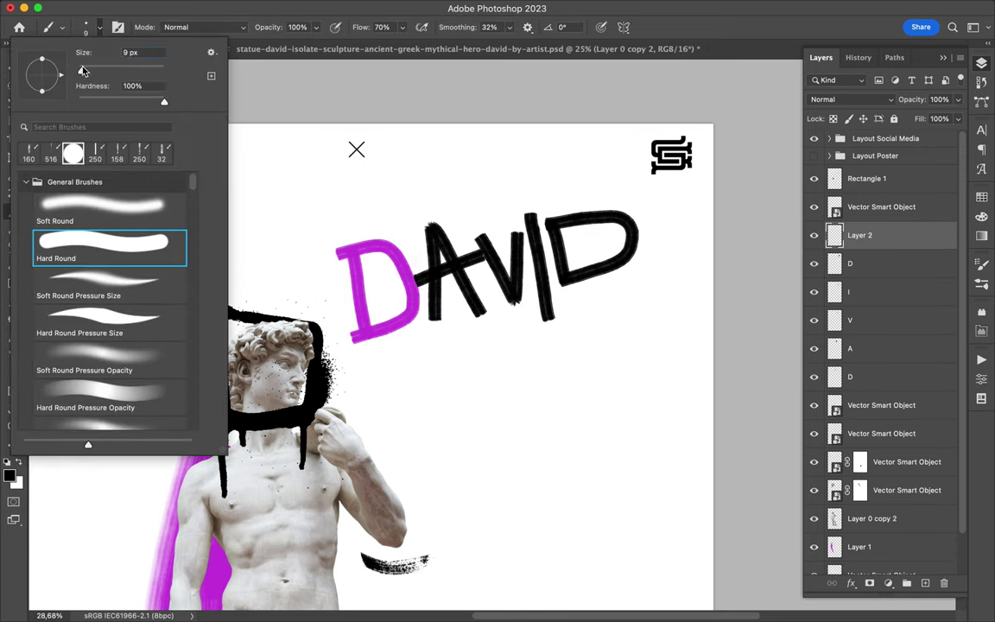
Shrink the brush to 9 px and survey the DAVID letters for outline sketching.
drag(348, 282, 354, 321)
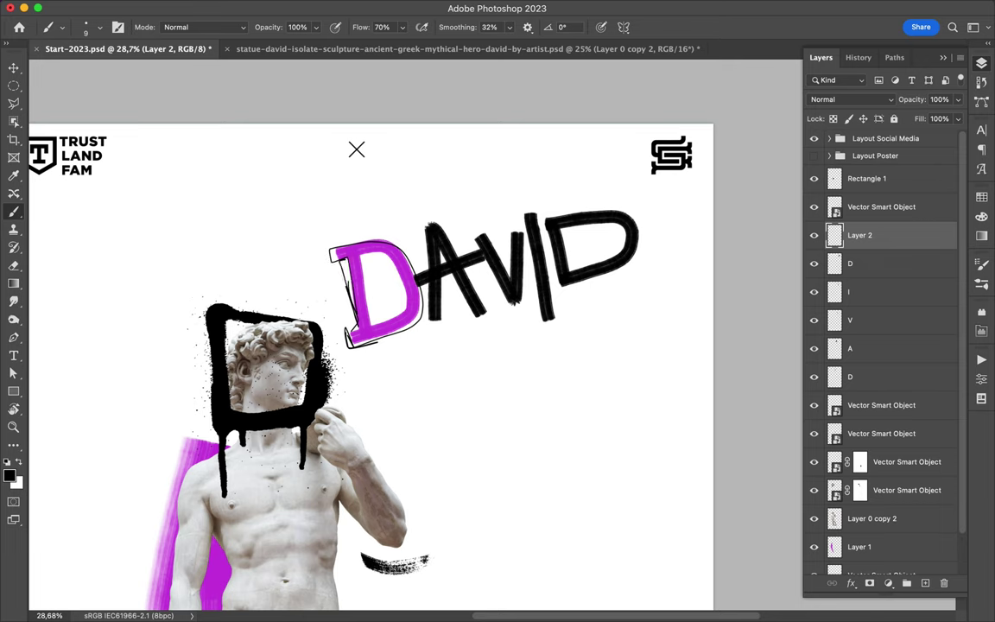
scroll(372, 345, down, 5)
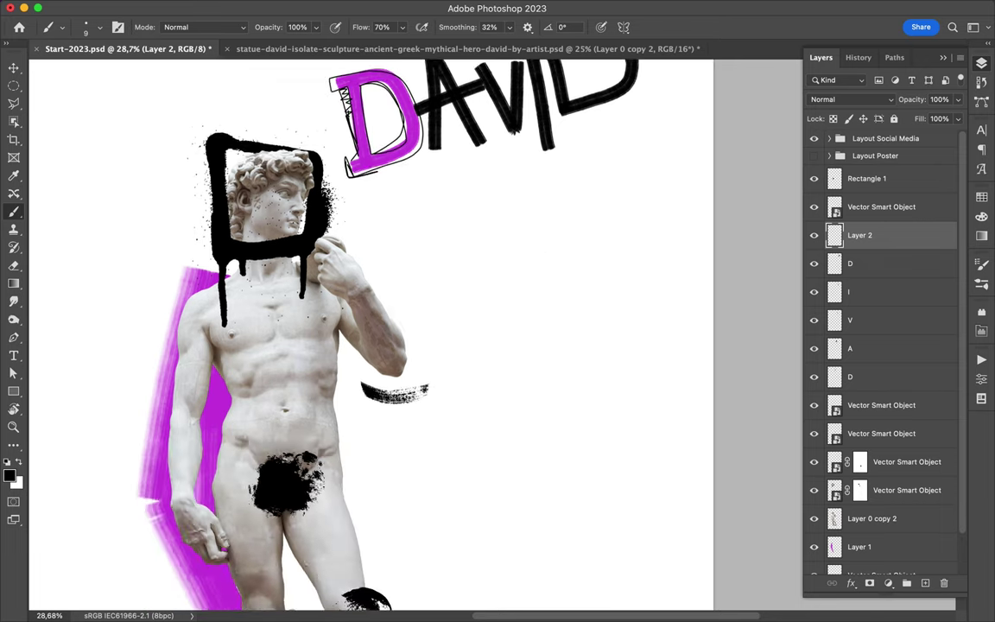
scroll(371, 346, down, 2)
scroll(490, 605, up, 3)
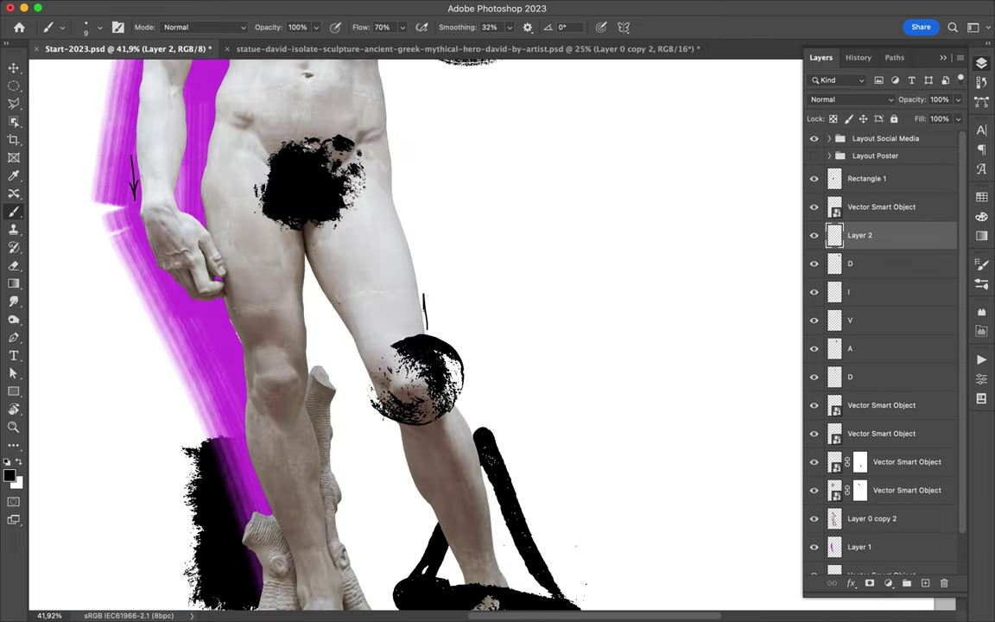
scroll(309, 341, up, 5)
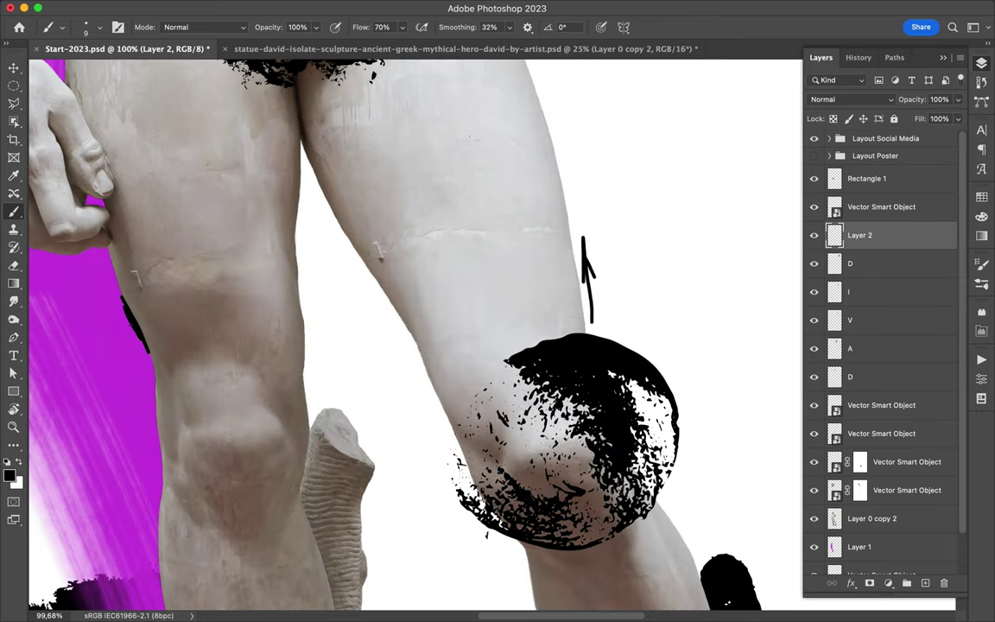
scroll(485, 334, down, 2)
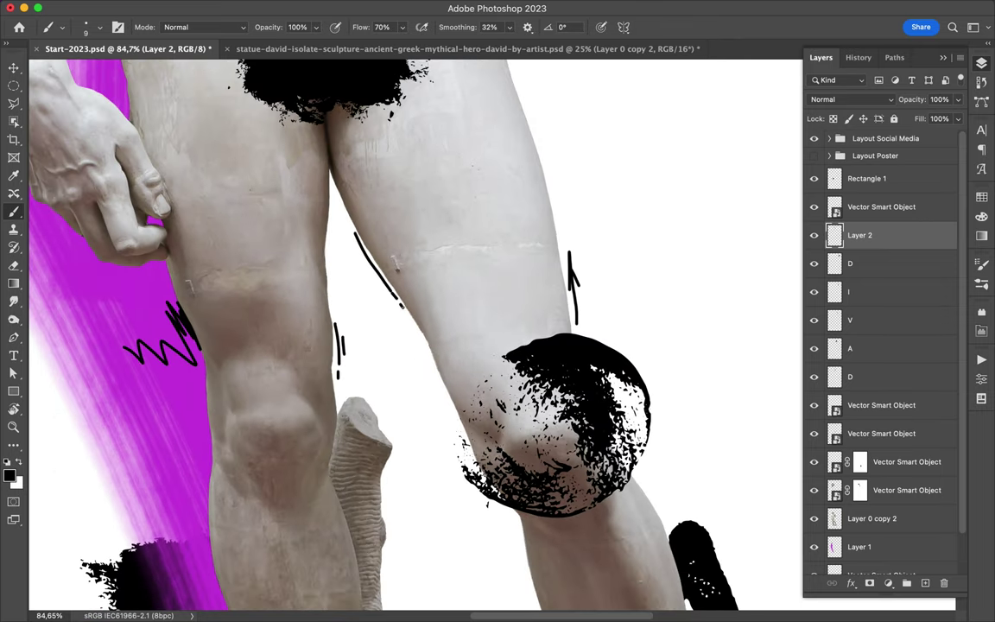
scroll(341, 258, down, 3)
scroll(507, 357, down, 4)
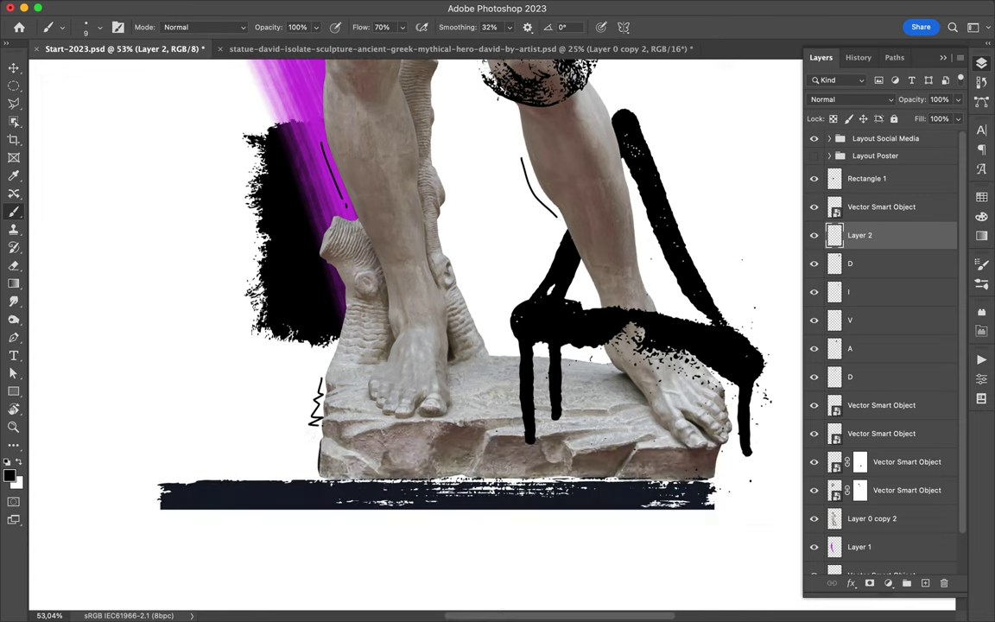
scroll(414, 328, up, 5)
scroll(415, 328, up, 10)
scroll(414, 328, up, 5)
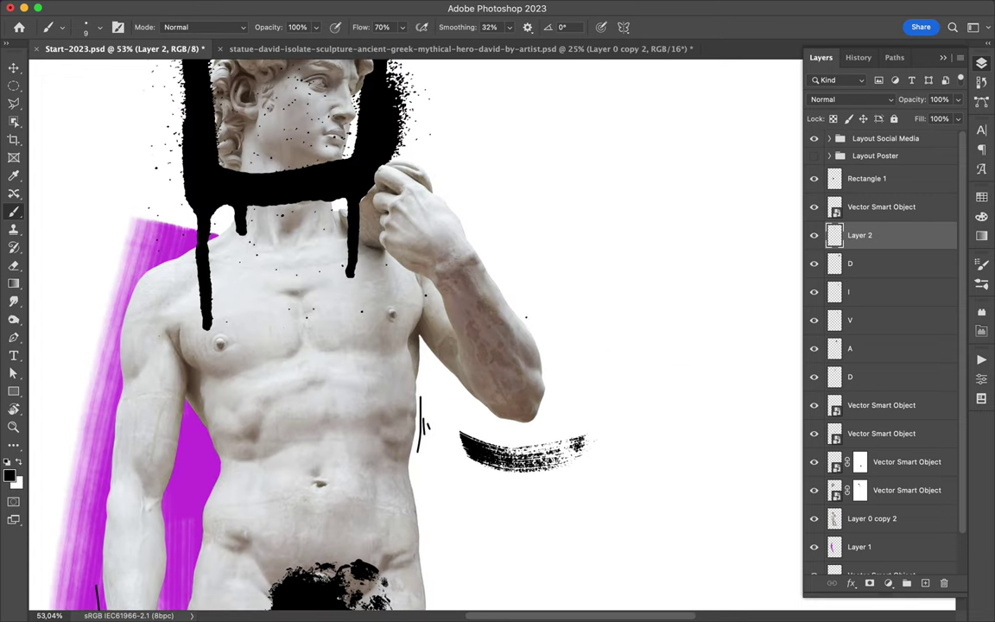
scroll(414, 329, up, 5)
scroll(415, 328, up, 3)
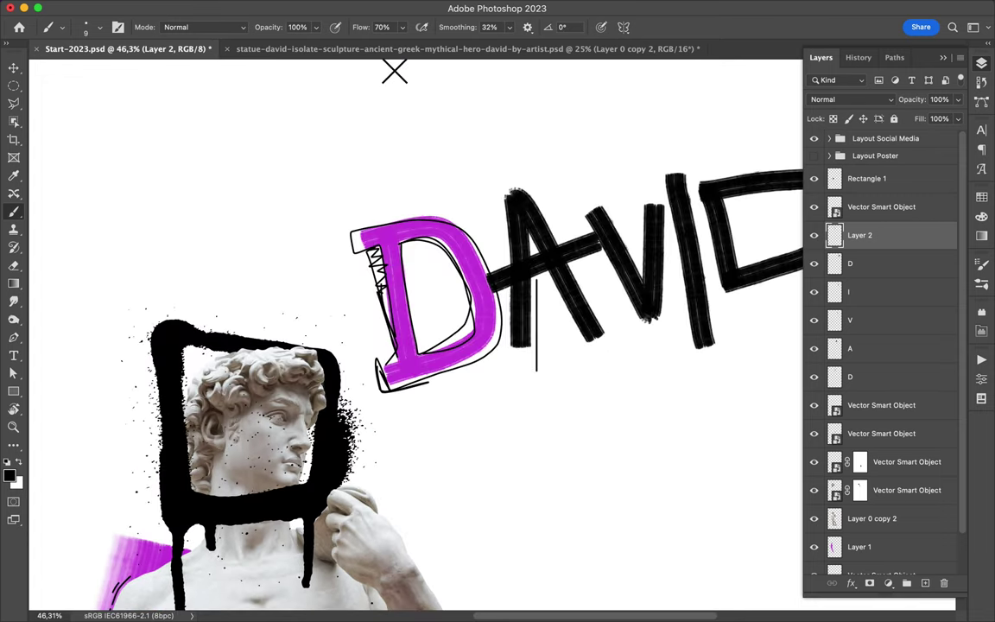
scroll(547, 183, right, 5)
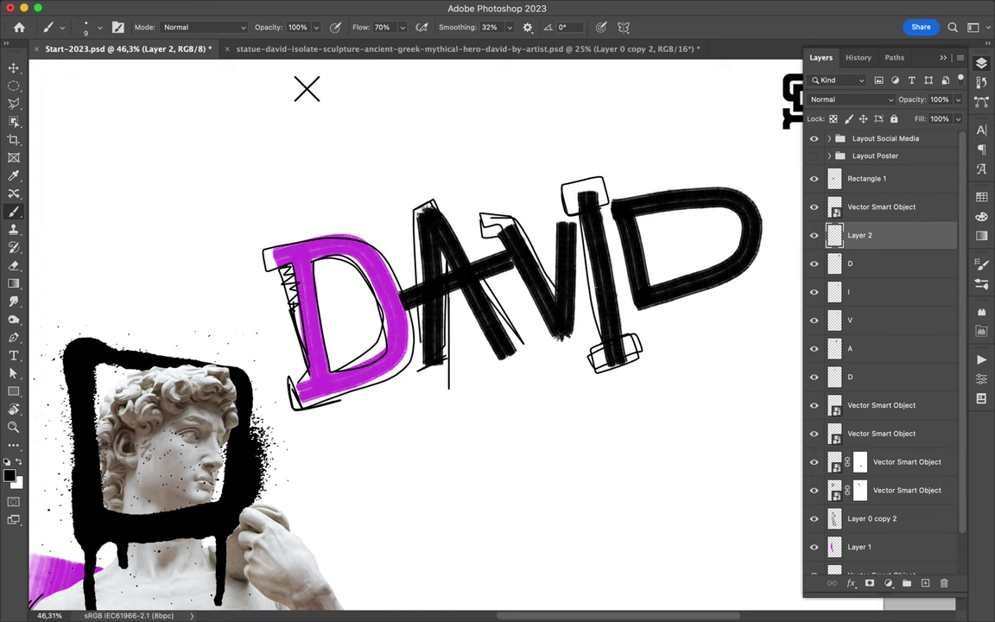
scroll(491, 354, down, 5)
scroll(491, 354, down, 3)
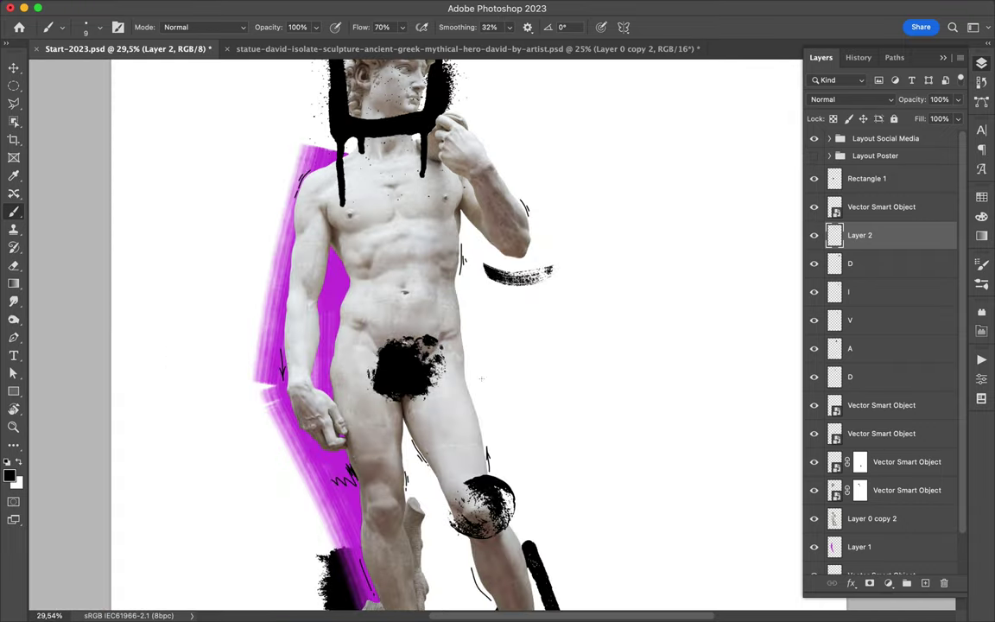
Add a new empty layer (Layer 3) and thin the brush to a 3 px tip.
scroll(484, 328, up, 5)
key(ctrl+shift+alt+n)
click(86, 27)
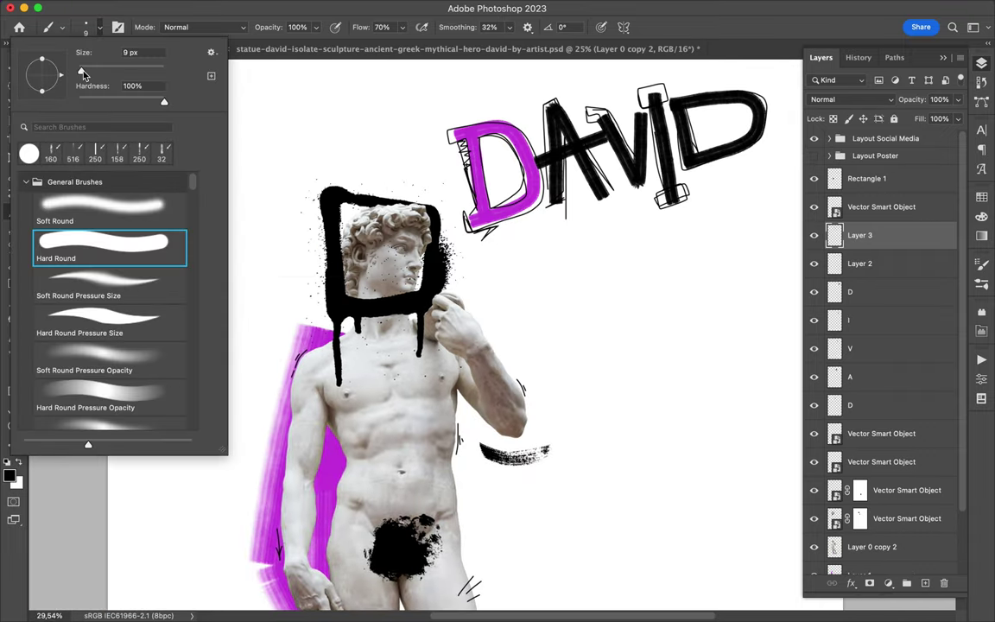
key(Escape)
scroll(518, 259, up, 5)
scroll(546, 312, up, 5)
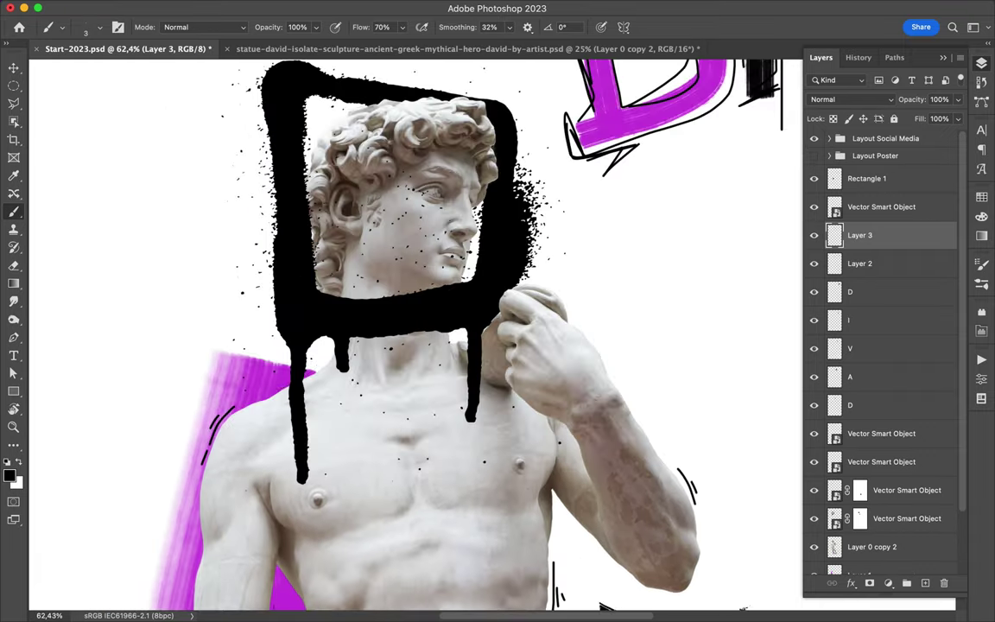
scroll(577, 324, down, 10)
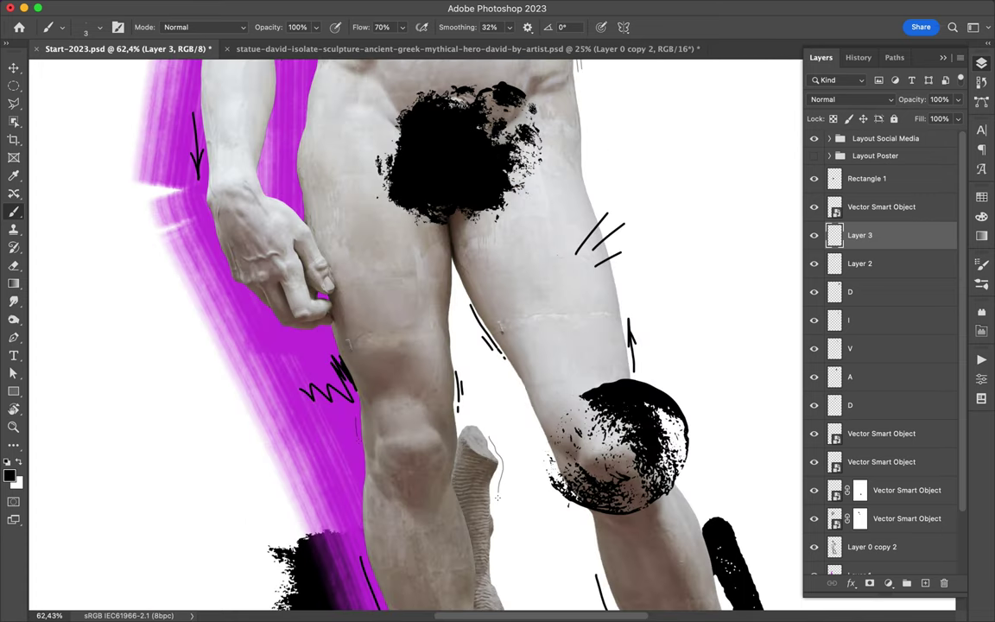
scroll(498, 496, down, 3)
scroll(498, 496, down, 3)
scroll(498, 496, down, 3)
scroll(493, 206, up, 10)
alt+scroll(493, 205, down, 2)
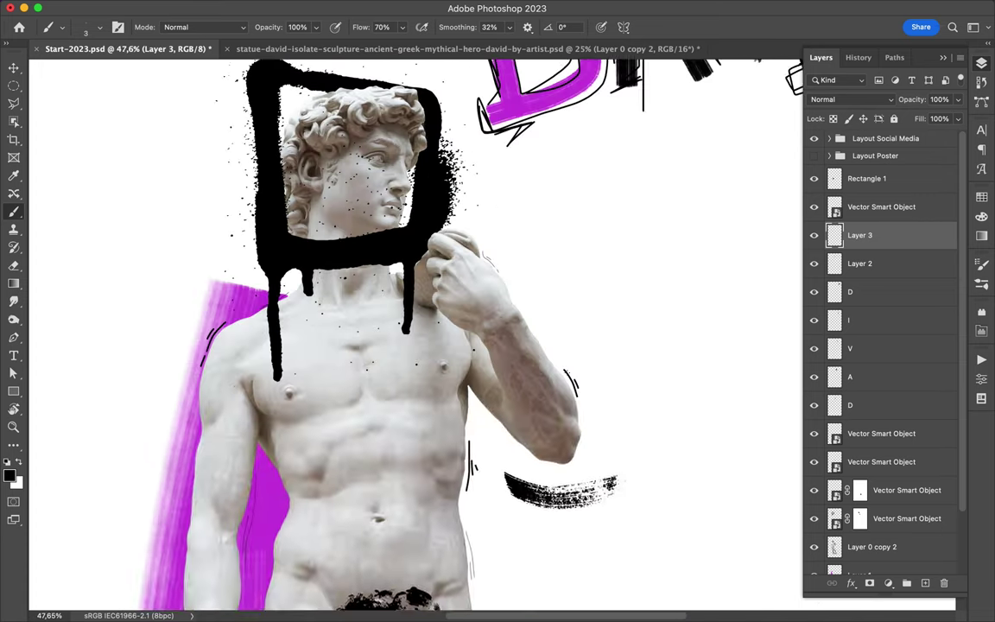
scroll(494, 206, up, 5)
alt+scroll(417, 235, up, 2)
Sketch thin loose lines around the top, right side and bottom of the purple D.
drag(436, 258, 622, 268)
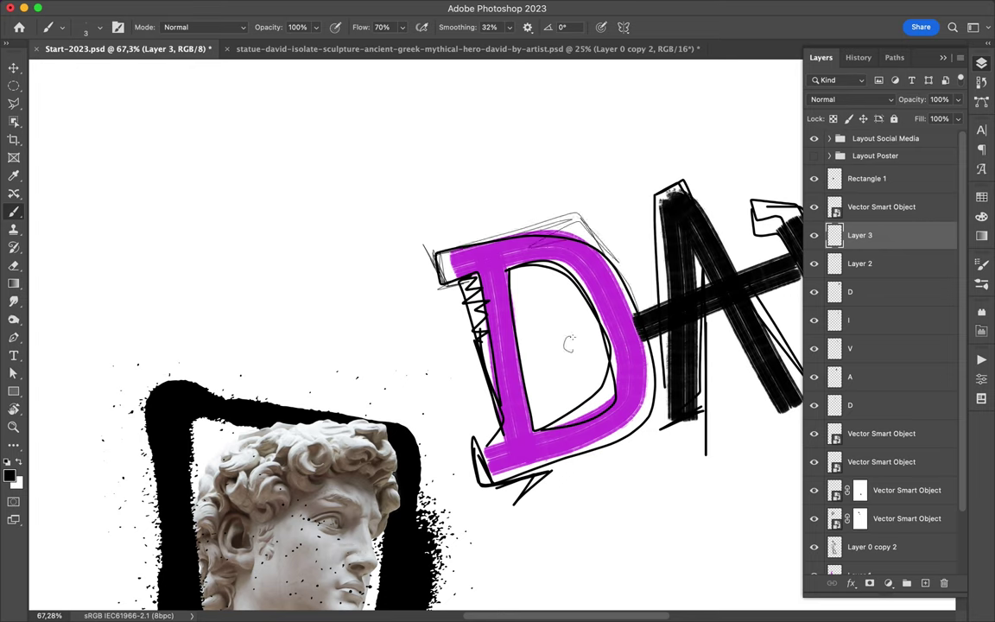
drag(643, 315, 548, 455)
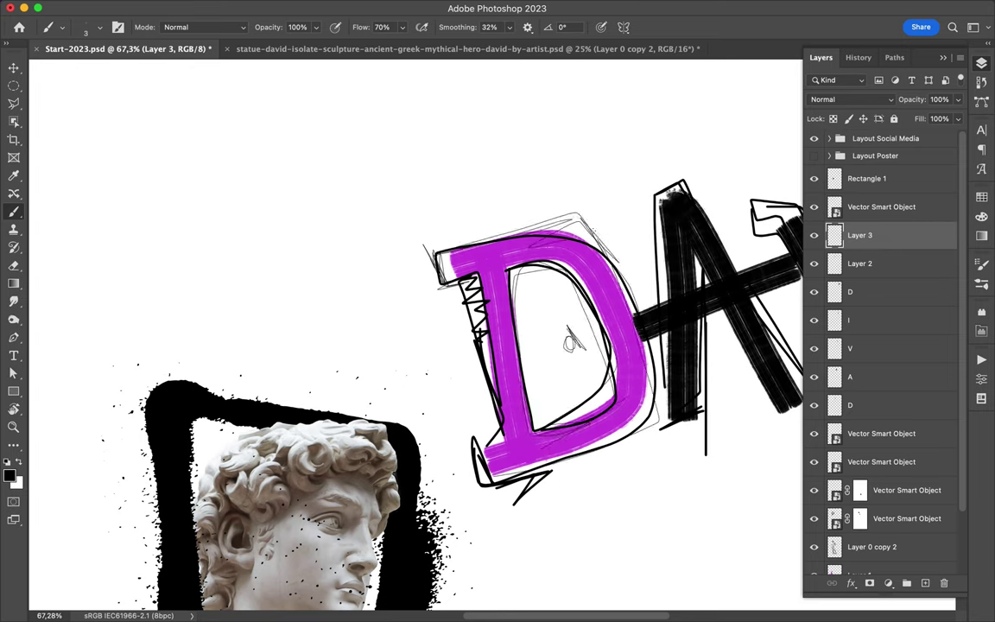
mouse_move(610, 454)
mouse_down()
mouse_move(408, 226)
mouse_move(574, 398)
mouse_up()
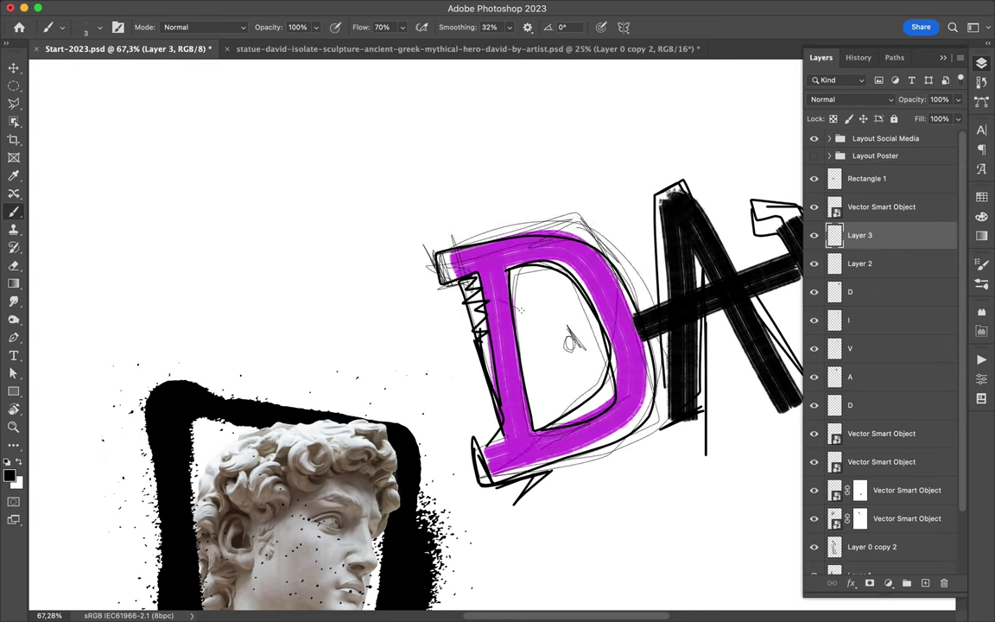
scroll(521, 309, down, 3)
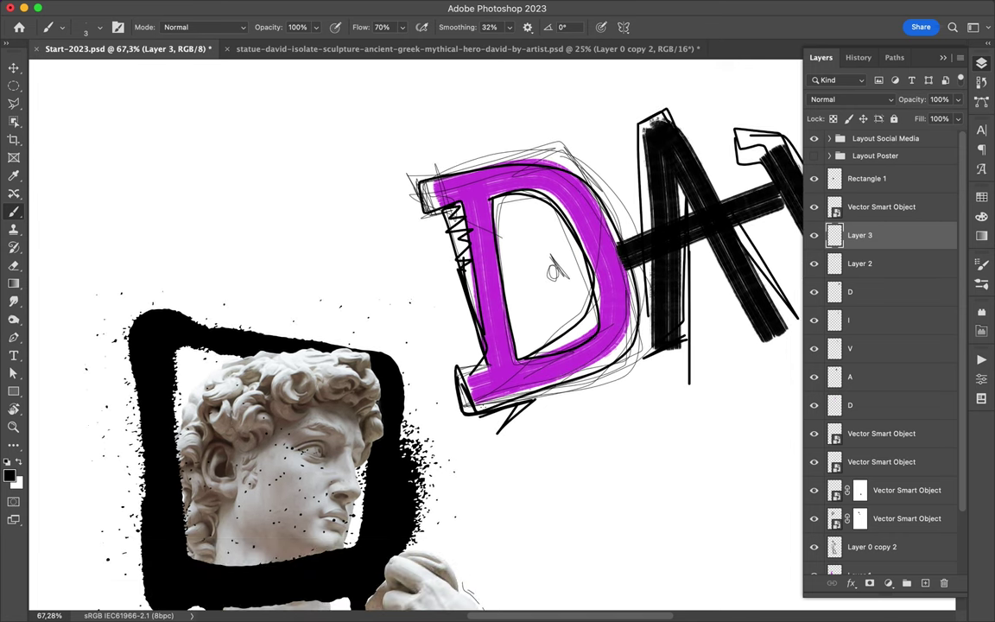
scroll(484, 328, right, 3)
scroll(415, 337, right, 2)
scroll(415, 337, up, 2)
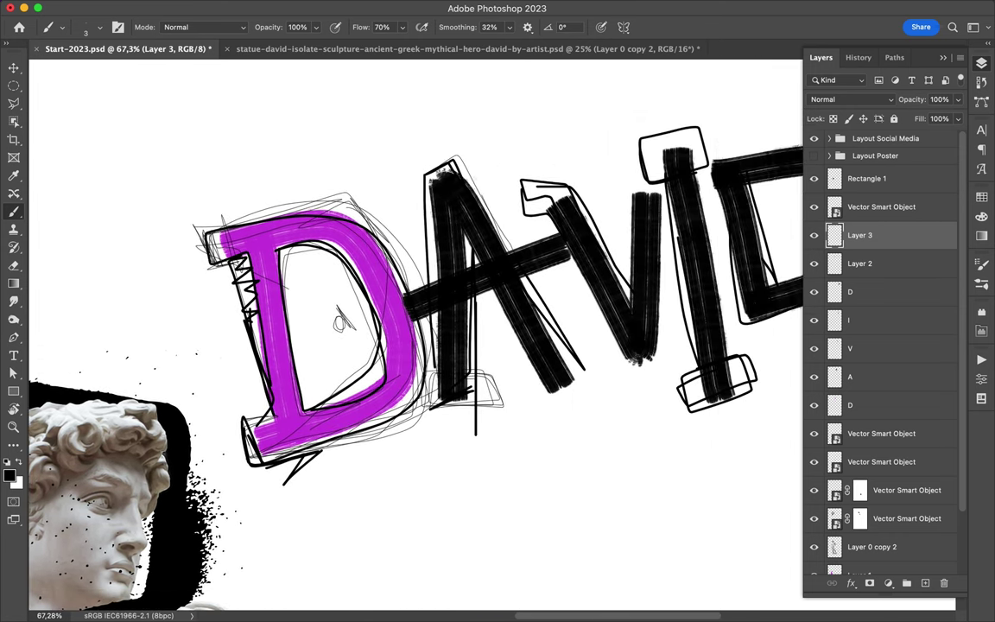
Sketch thin lines around the A's top, crossbar and right leg, plus strokes over the V.
mouse_move(406, 137)
mouse_down()
mouse_move(457, 220)
mouse_move(501, 220)
mouse_move(432, 276)
mouse_up()
drag(378, 294, 242, 406)
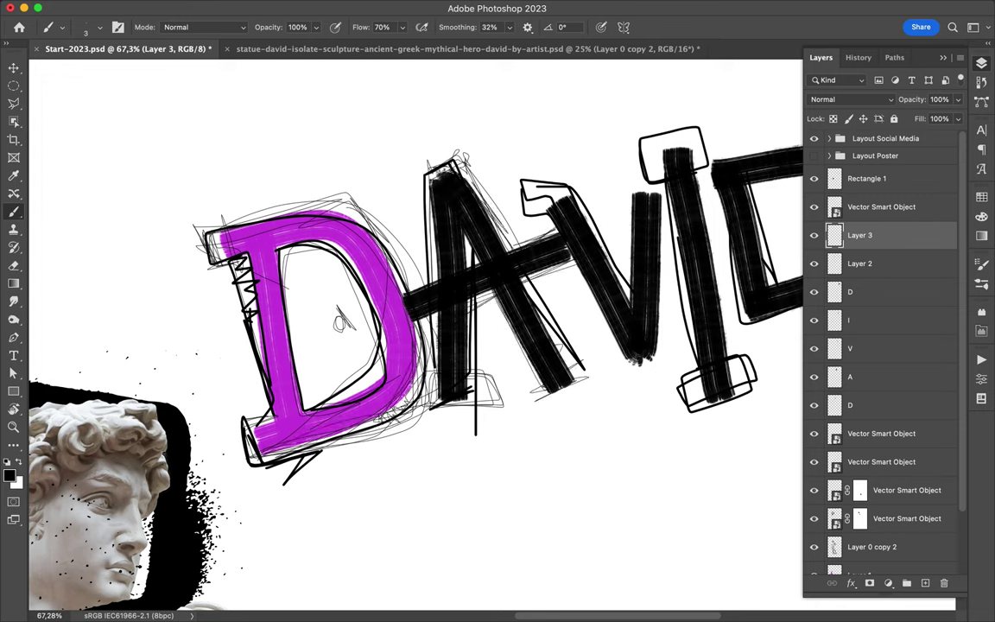
drag(540, 398, 604, 386)
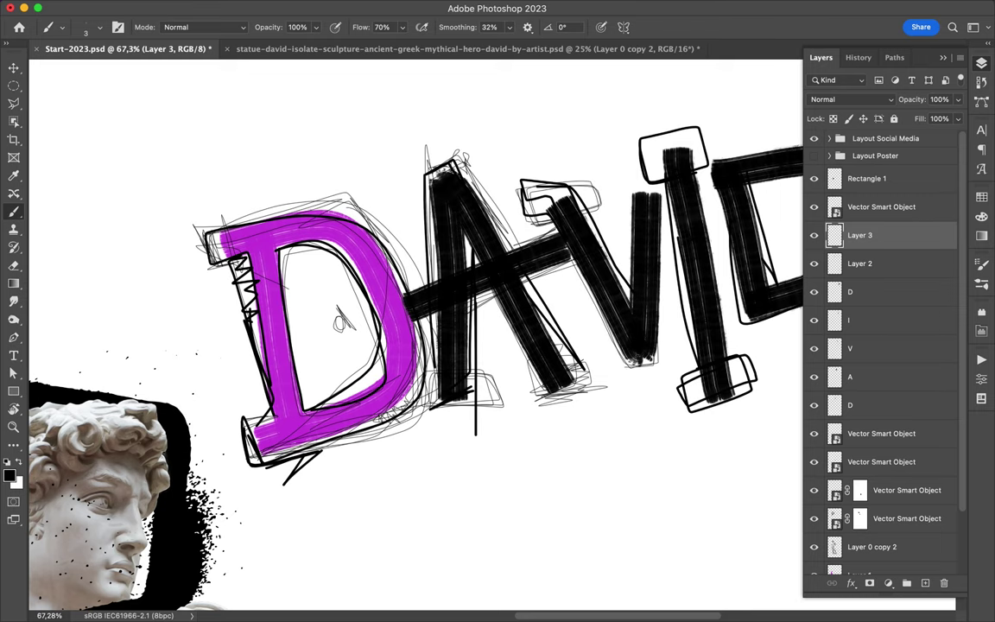
drag(475, 254, 557, 198)
drag(598, 155, 704, 221)
scroll(131, 474, down, 2)
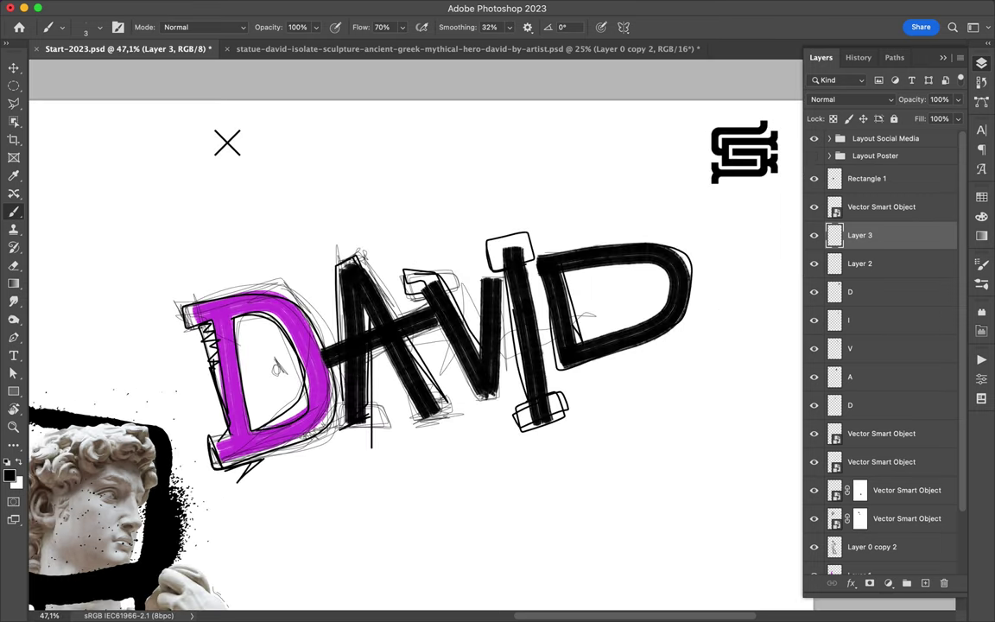
scroll(691, 316, up, 3)
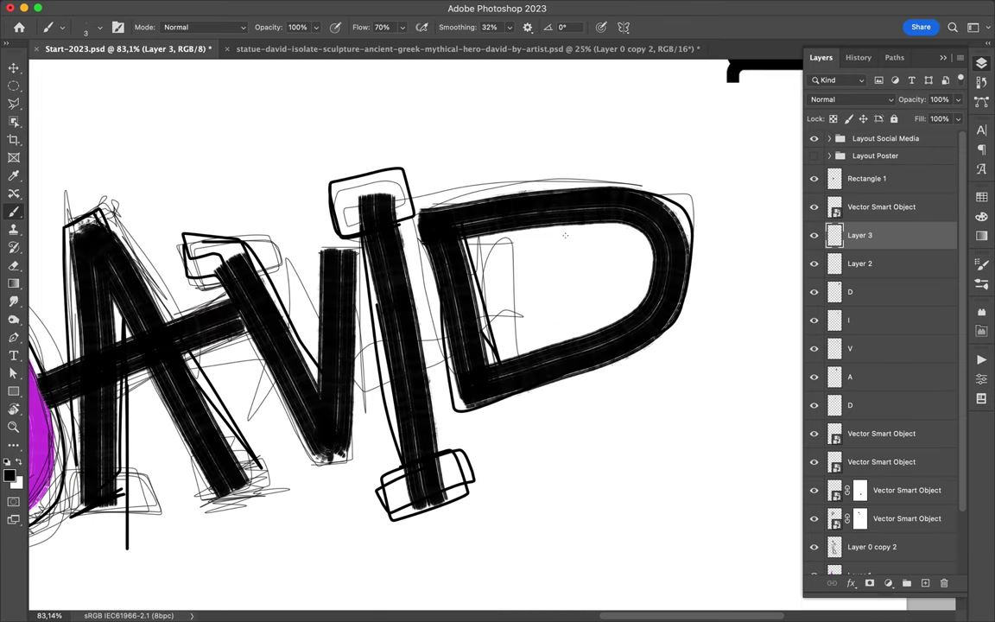
Scribble sketchy lines inside and around the final D, along the I, and the V's stem.
mouse_move(503, 206)
mouse_down()
mouse_move(458, 315)
mouse_move(587, 250)
mouse_move(449, 319)
mouse_move(596, 363)
mouse_up()
drag(510, 341, 414, 177)
drag(492, 169, 626, 306)
drag(389, 173, 605, 328)
drag(518, 333, 575, 195)
drag(380, 218, 424, 406)
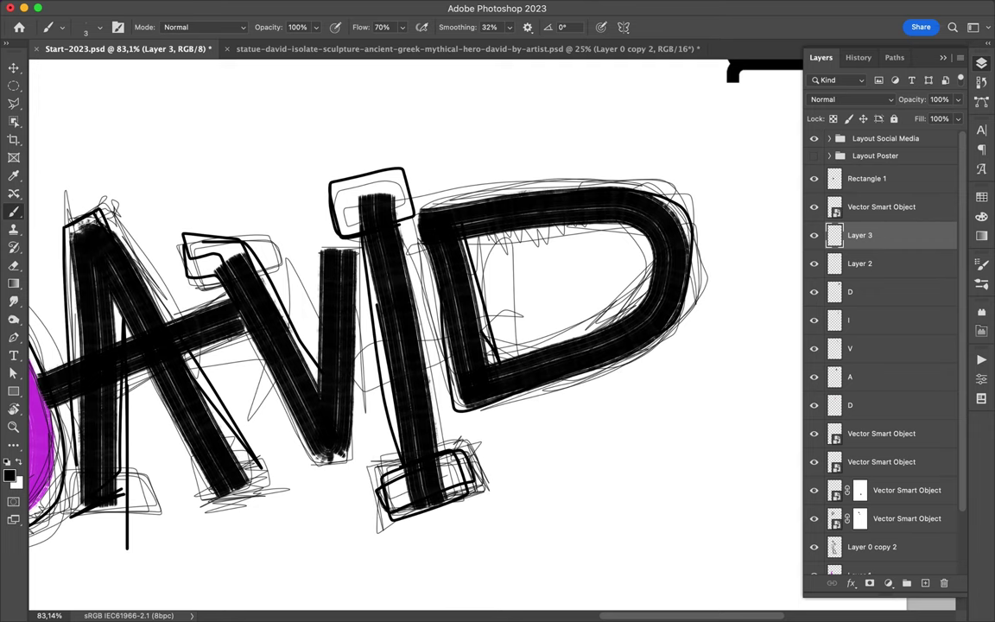
mouse_move(287, 207)
mouse_down()
mouse_move(283, 346)
mouse_move(324, 269)
mouse_up()
drag(321, 231, 334, 393)
scroll(414, 336, down, 3)
scroll(415, 336, down, 1)
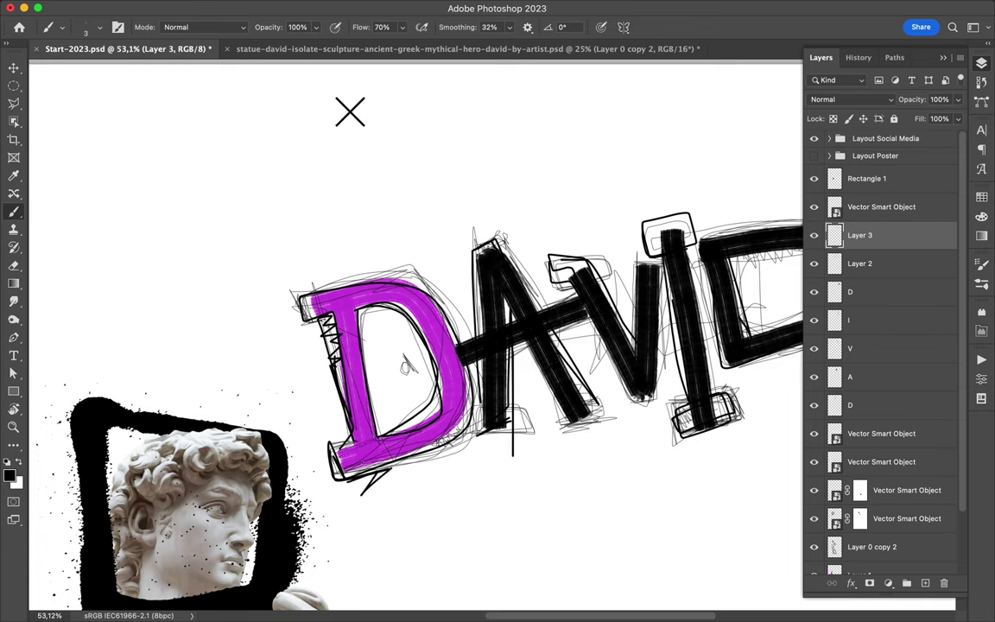
Scribble thin grey lines around the black hip blob on the statue.
scroll(406, 366, down, 3)
scroll(346, 371, down, 5)
scroll(278, 378, left, 4)
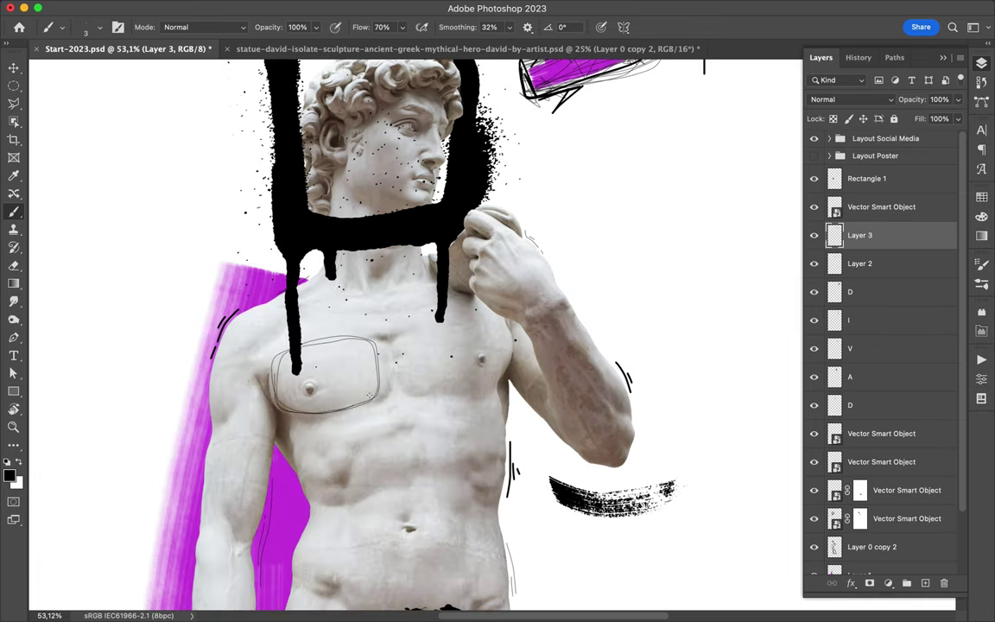
scroll(329, 233, down, 5)
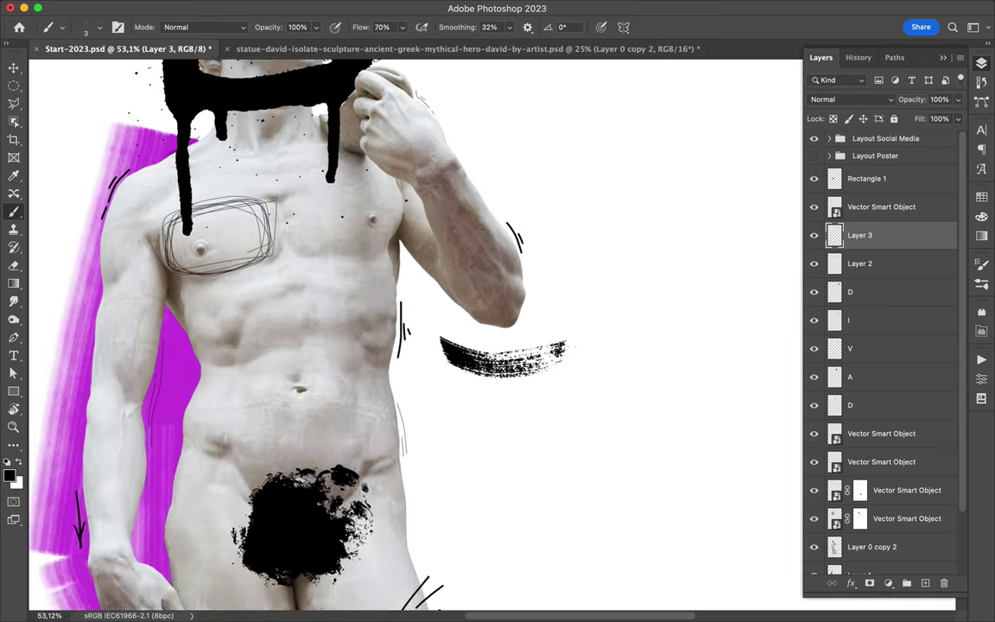
scroll(329, 233, up, 2)
scroll(497, 346, down, 5)
drag(380, 346, 535, 380)
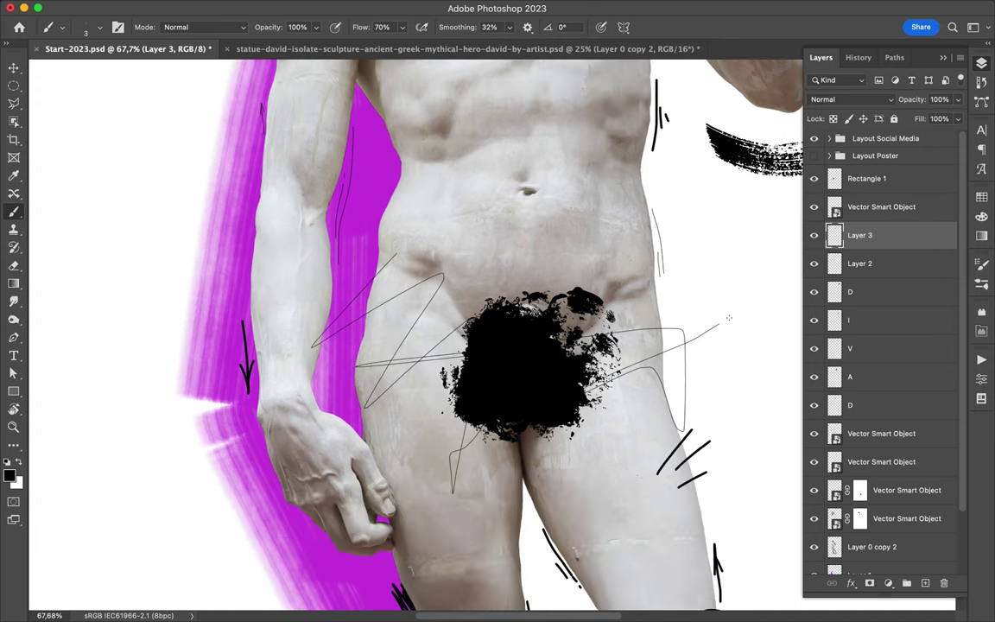
scroll(458, 423, down, 5)
scroll(458, 423, down, 2)
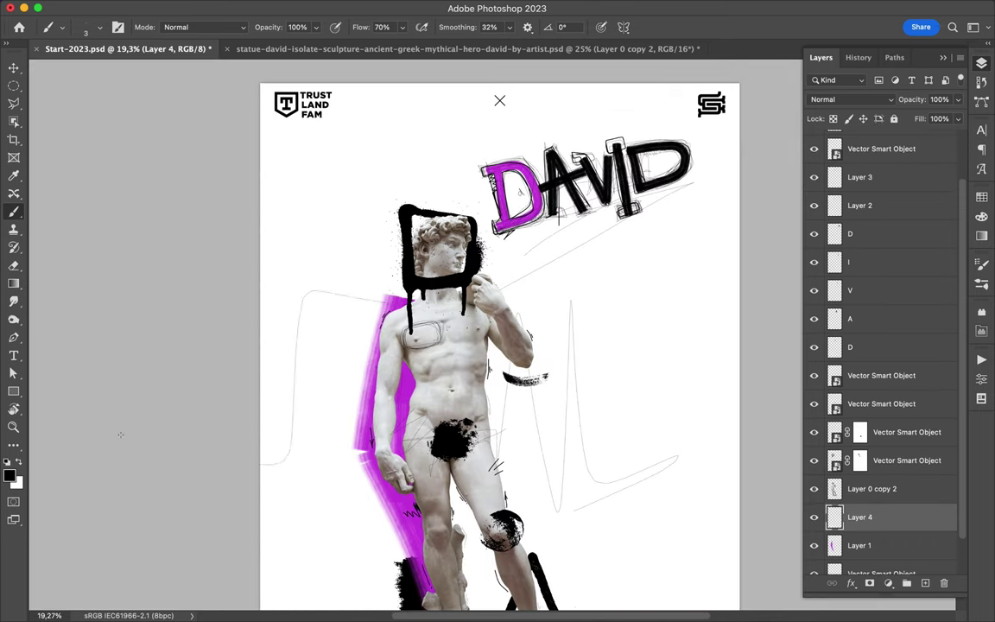
scroll(458, 423, down, 3)
Save the poster, sketch thin lines around the statue's base, and add an empty layer.
key(super+s)
scroll(466, 345, up, 5)
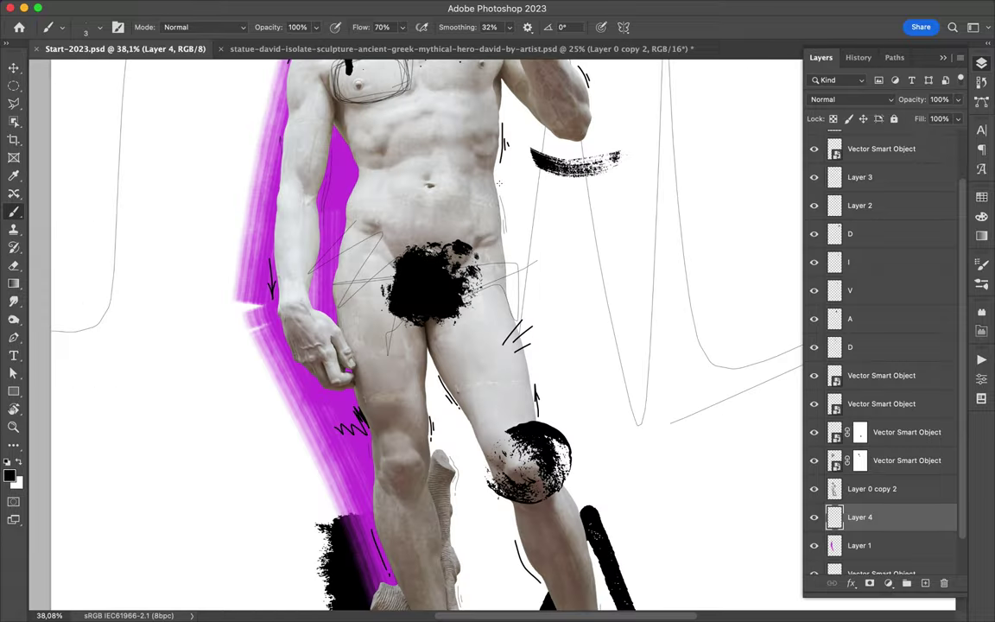
scroll(458, 345, down, 3)
scroll(458, 345, down, 3)
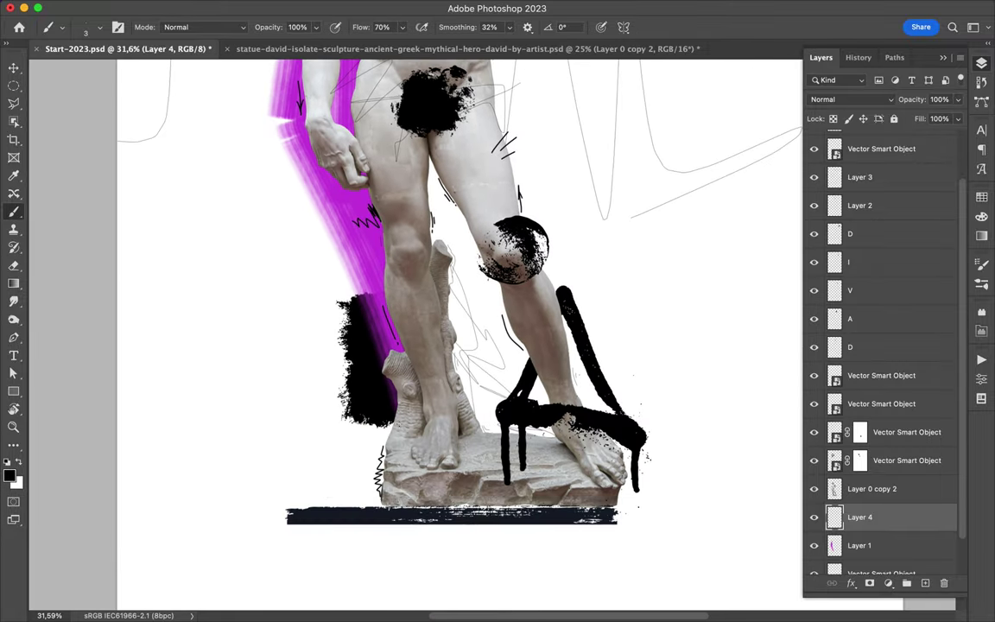
scroll(492, 332, down, 2)
drag(601, 380, 419, 474)
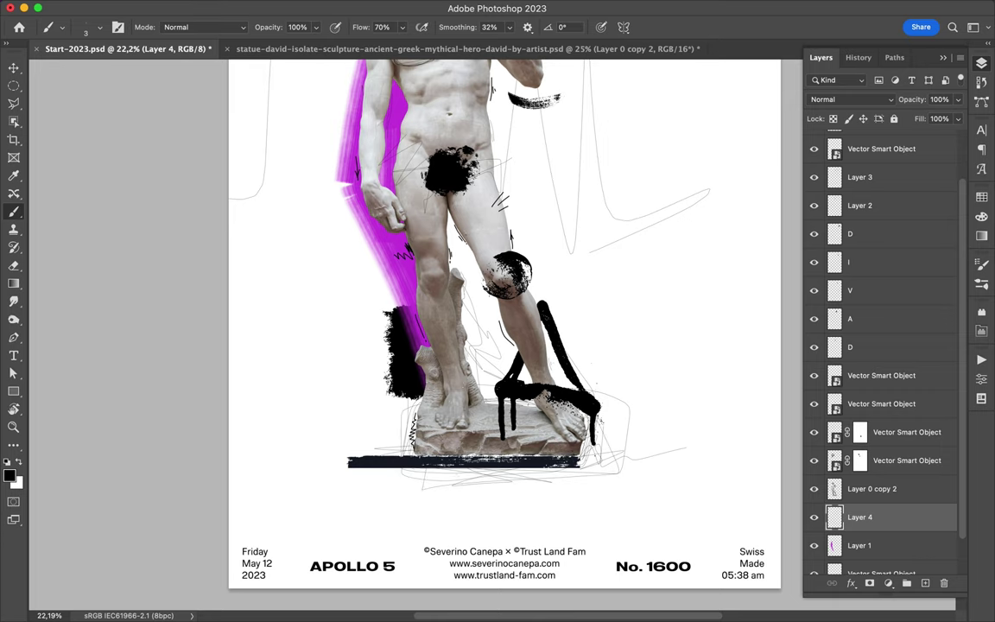
click(924, 582)
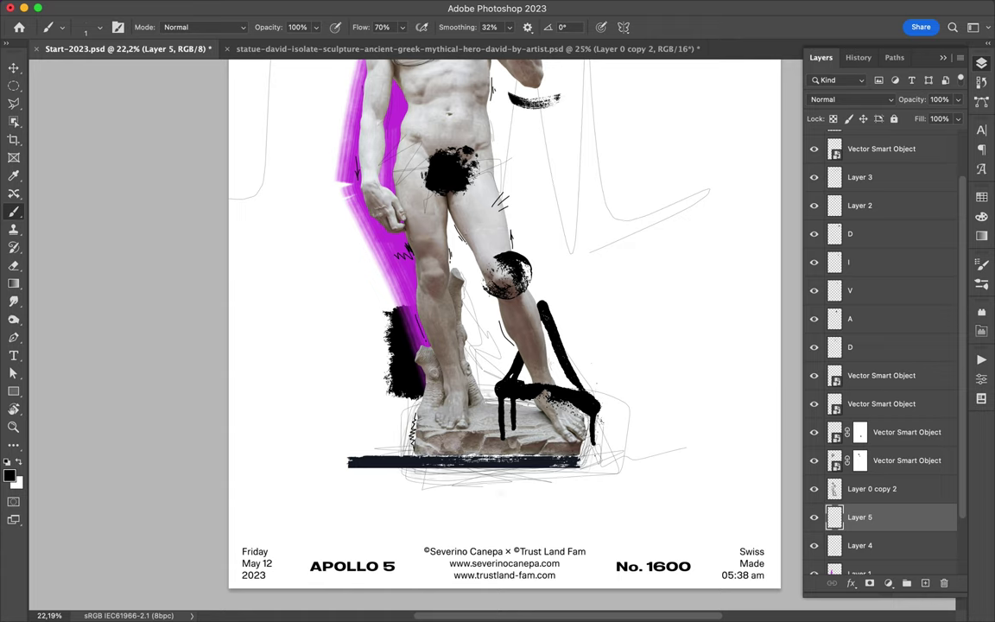
Add another new layer for doodles and make the brush slightly thicker.
scroll(492, 253, up, 3)
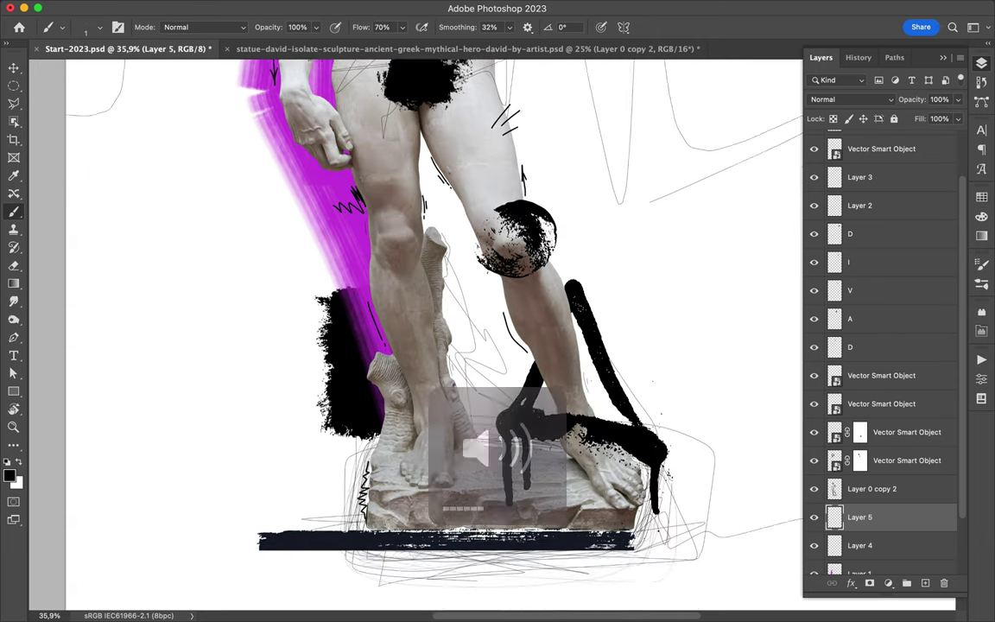
scroll(492, 253, up, 2)
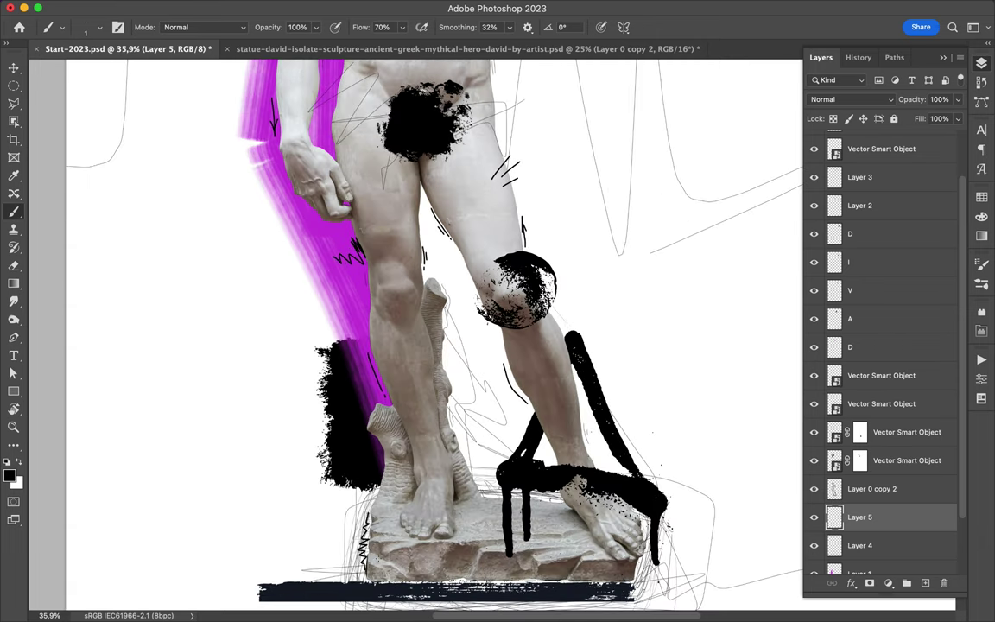
scroll(205, 191, up, 5)
scroll(206, 191, up, 3)
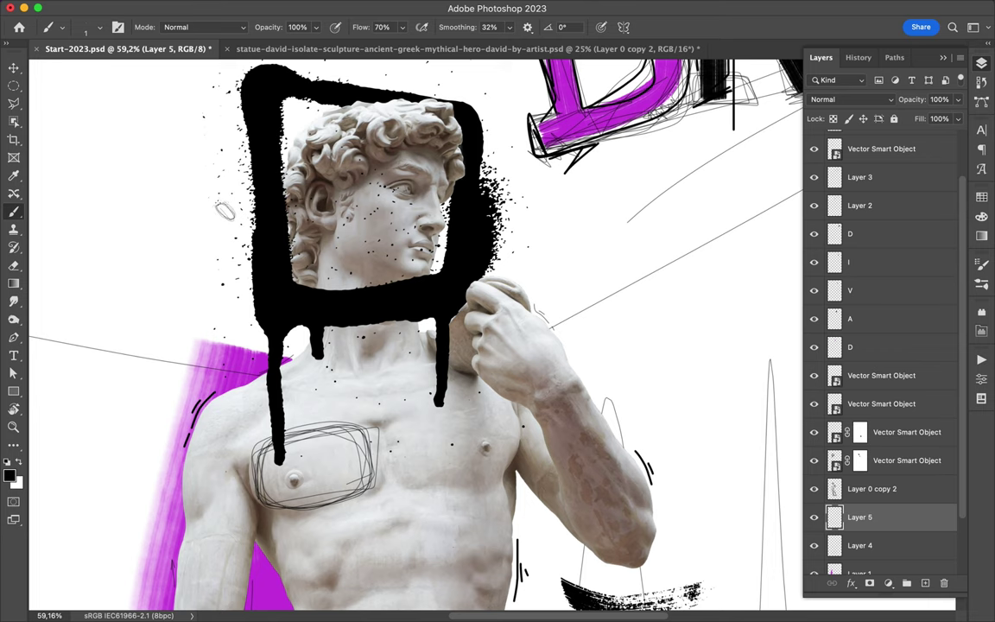
scroll(508, 154, up, 2)
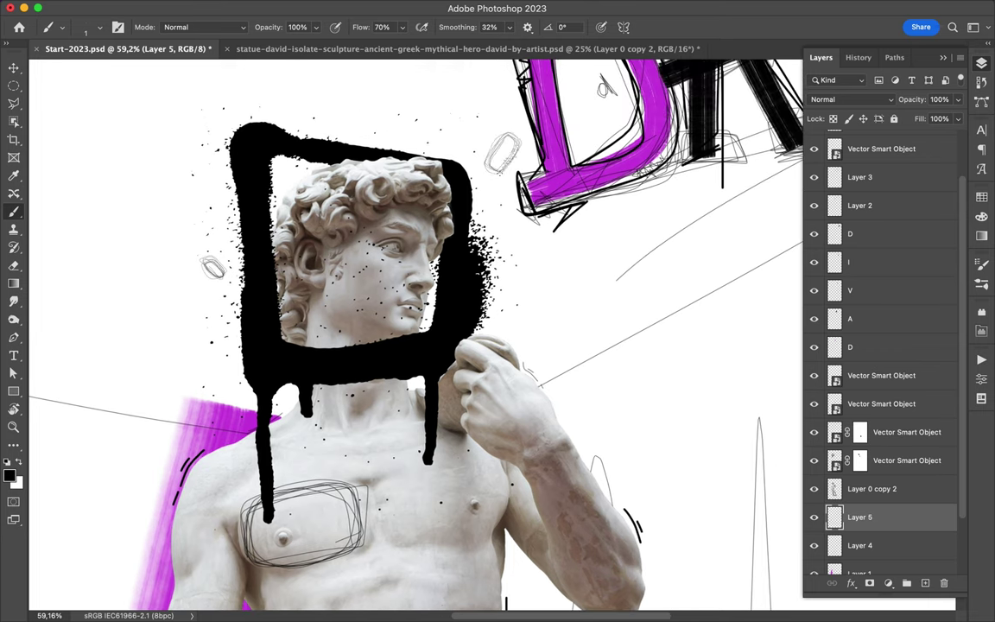
scroll(273, 148, down, 2)
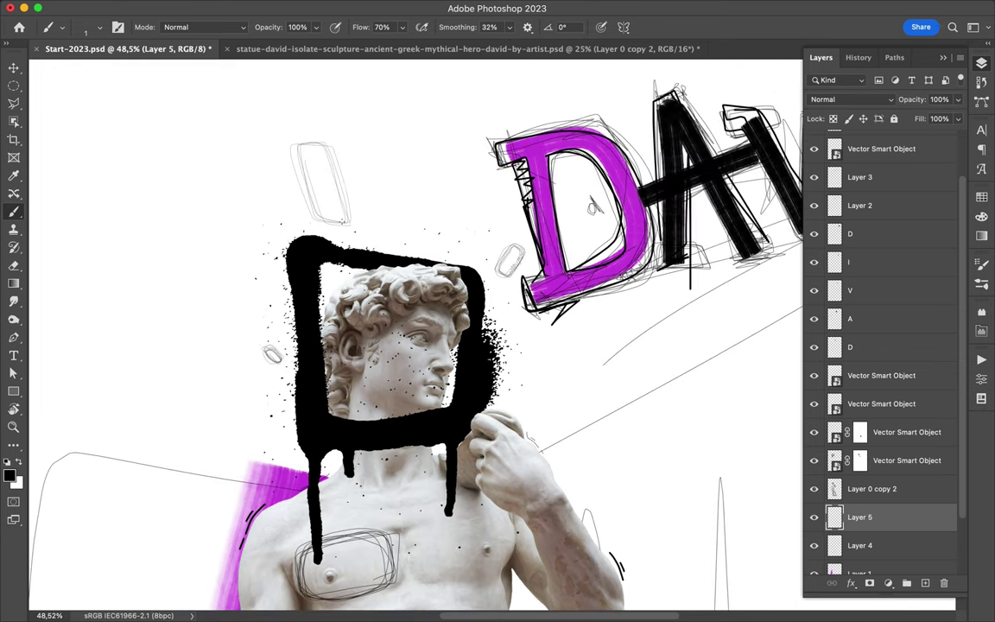
key(super+alt+shift+n)
click(63, 27)
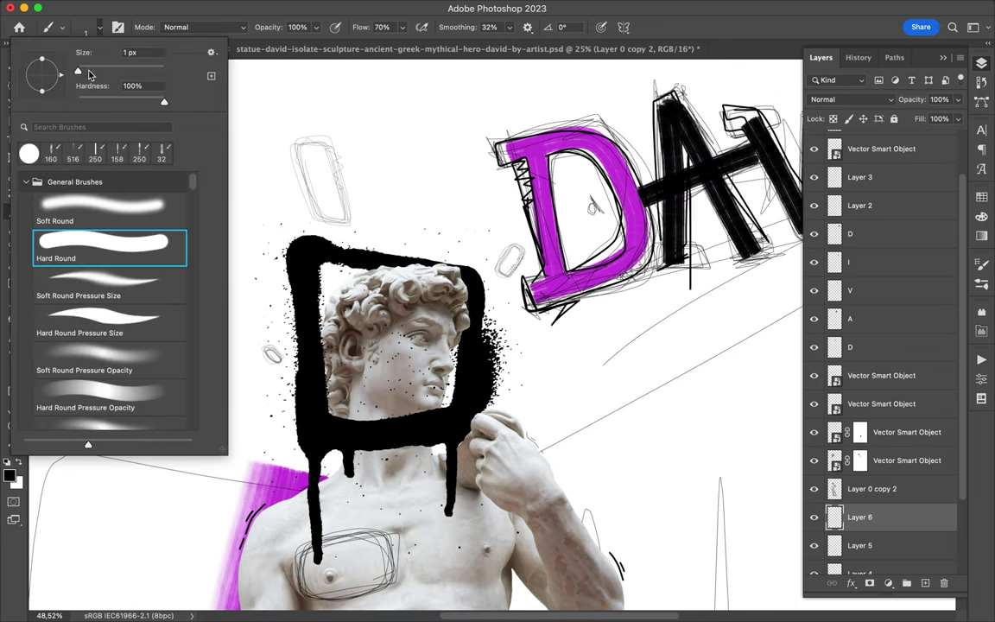
click(315, 211)
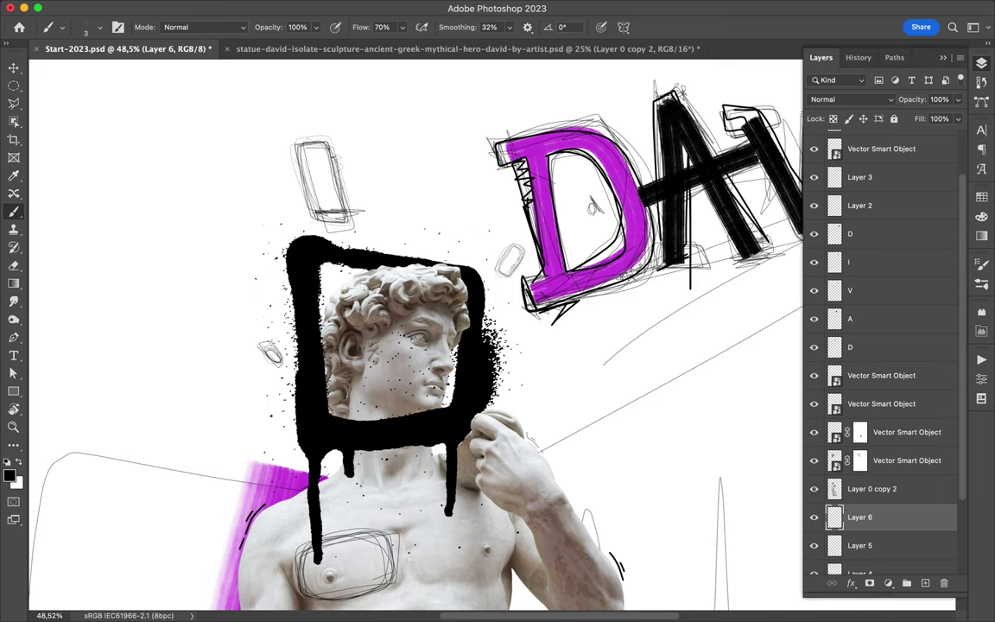
Readjust the brush size, thinning it and then thickening it for bolder strokes.
scroll(438, 221, down, 5)
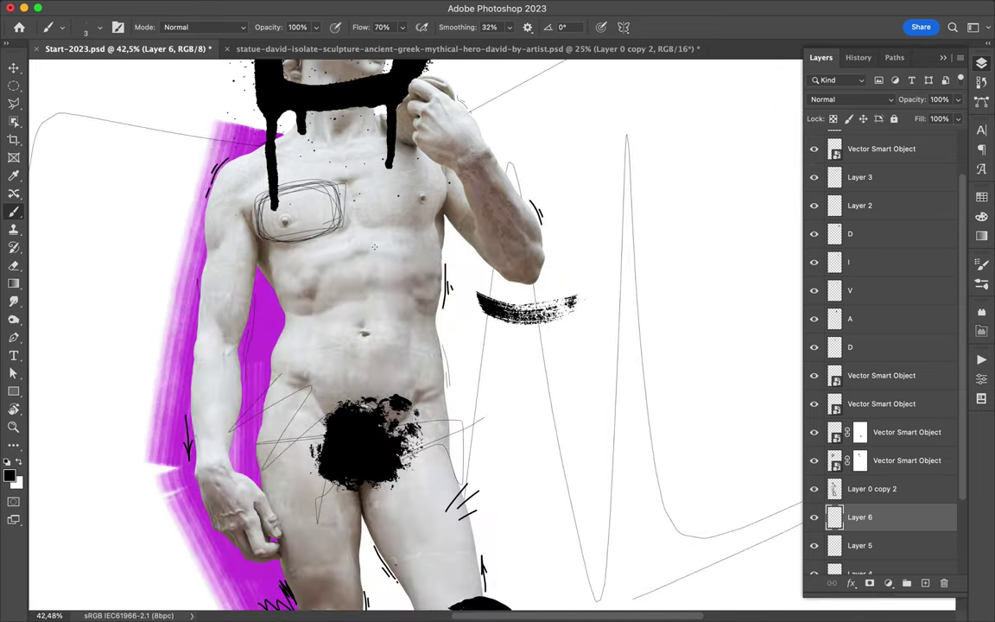
scroll(500, 431, down, 3)
click(62, 26)
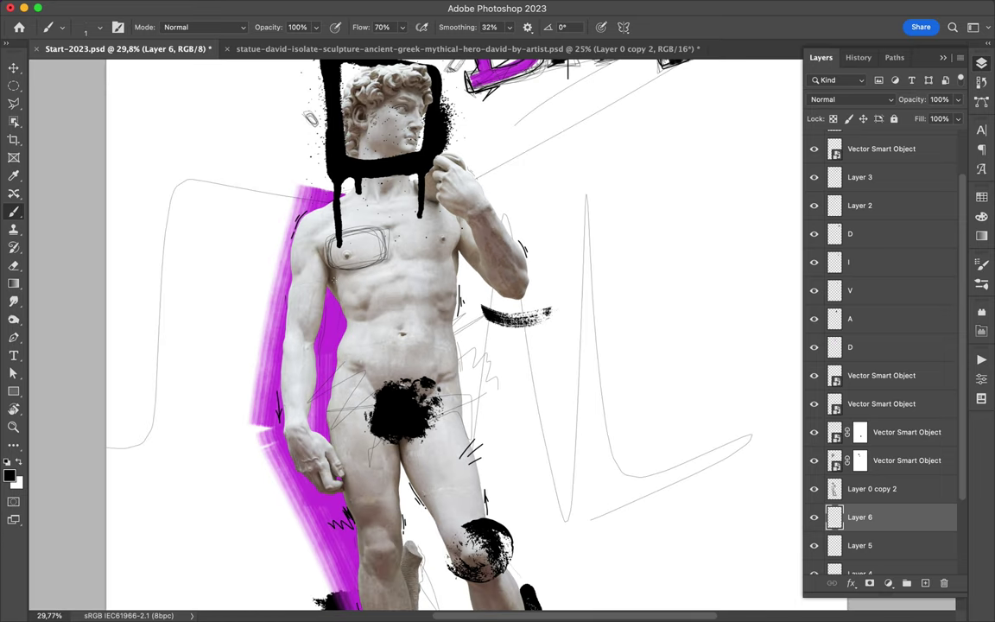
scroll(432, 328, down, 5)
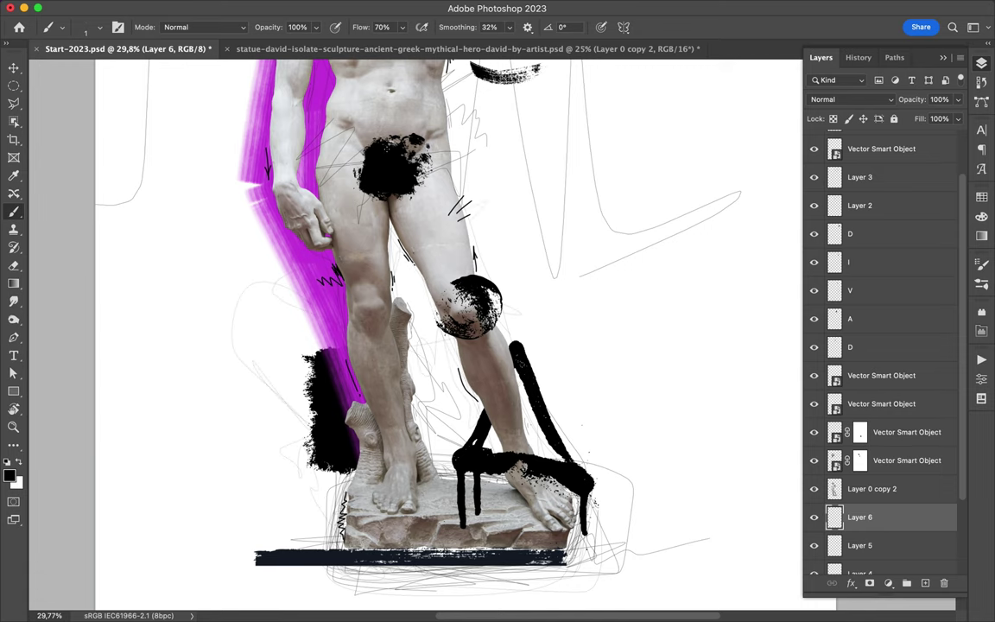
scroll(380, 406, down, 3)
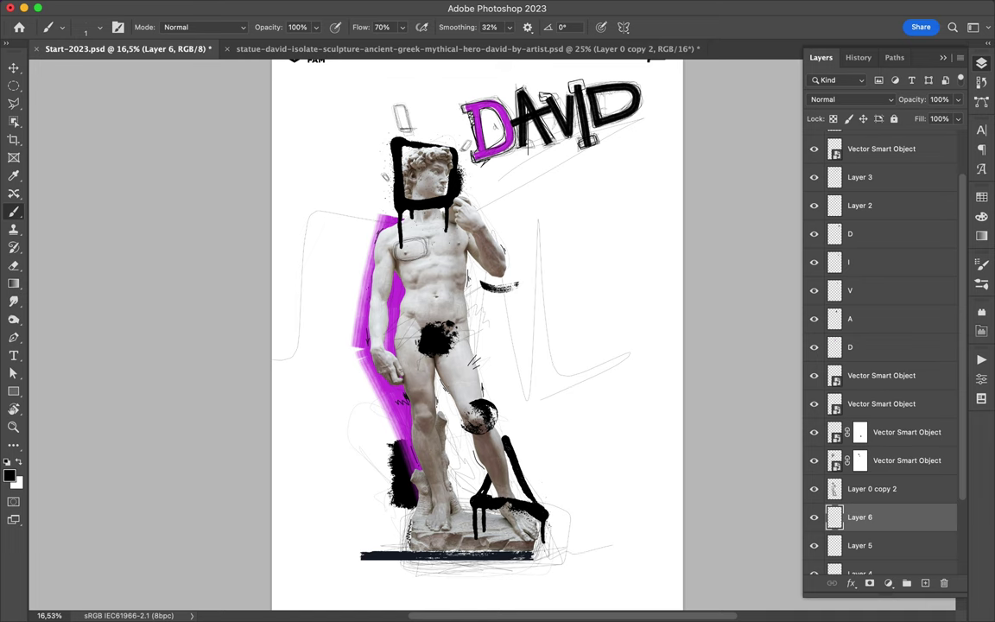
scroll(380, 259, up, 1)
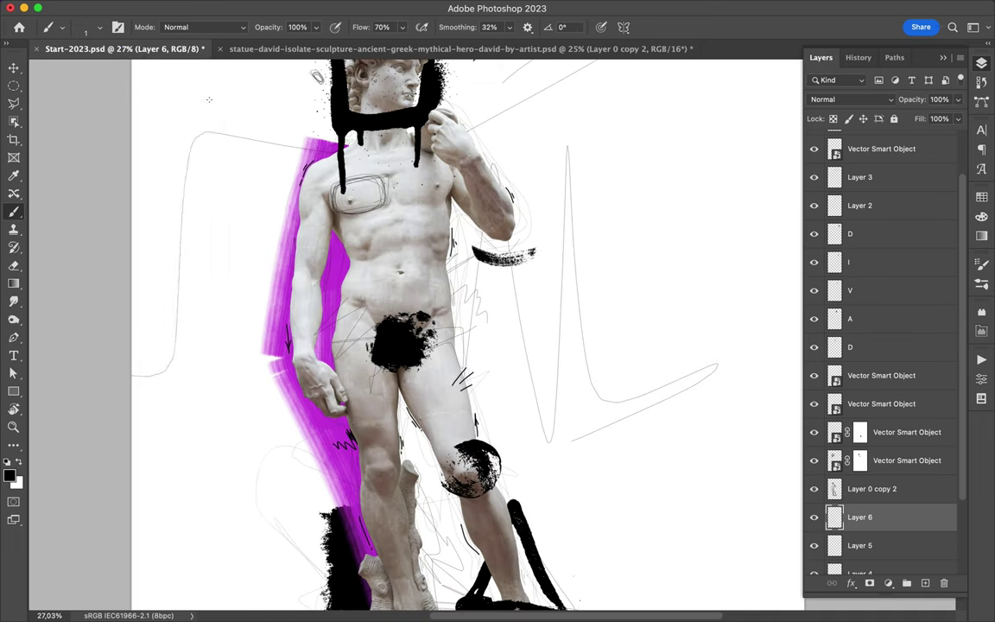
click(62, 26)
scroll(200, 148, up, 3)
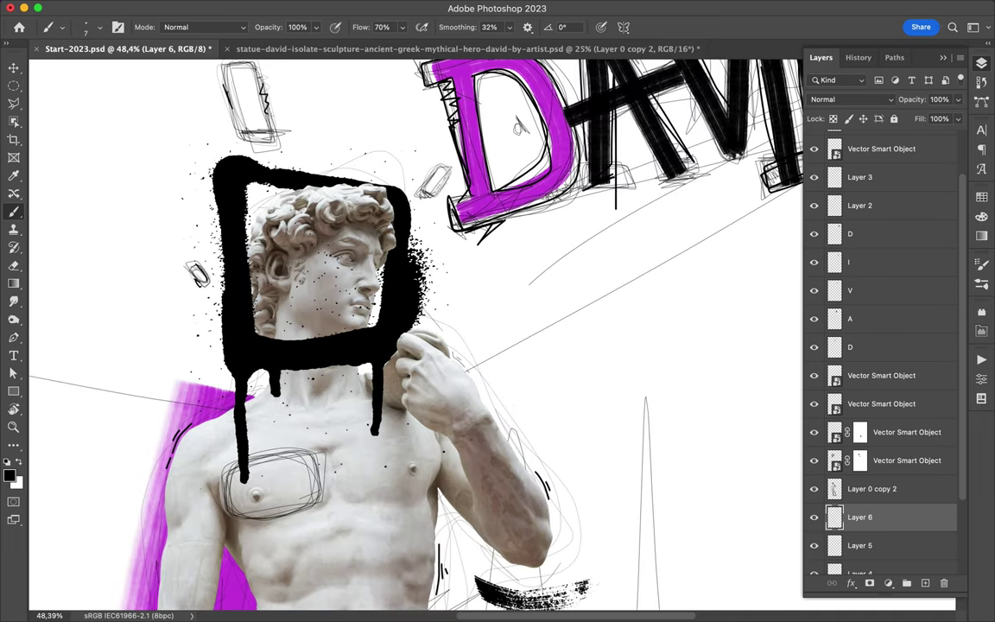
scroll(414, 332, up, 3)
scroll(446, 300, down, 3)
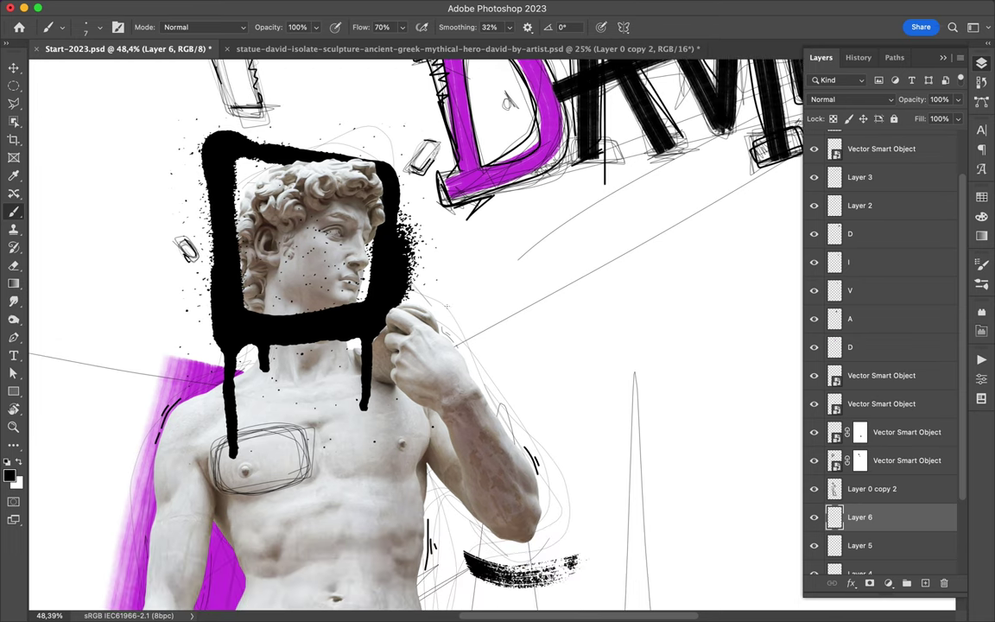
scroll(415, 333, down, 5)
scroll(414, 332, up, 1)
scroll(415, 333, up, 3)
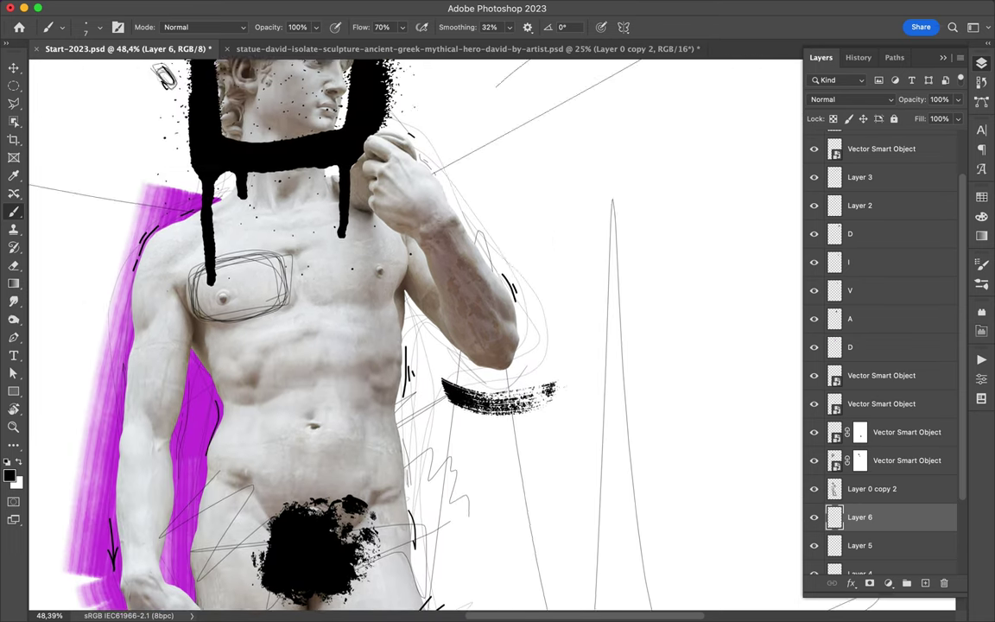
scroll(415, 332, up, 5)
scroll(414, 332, right, 3)
Draw a short line above the D and a zigzag below it.
drag(689, 273, 747, 272)
drag(746, 381, 682, 423)
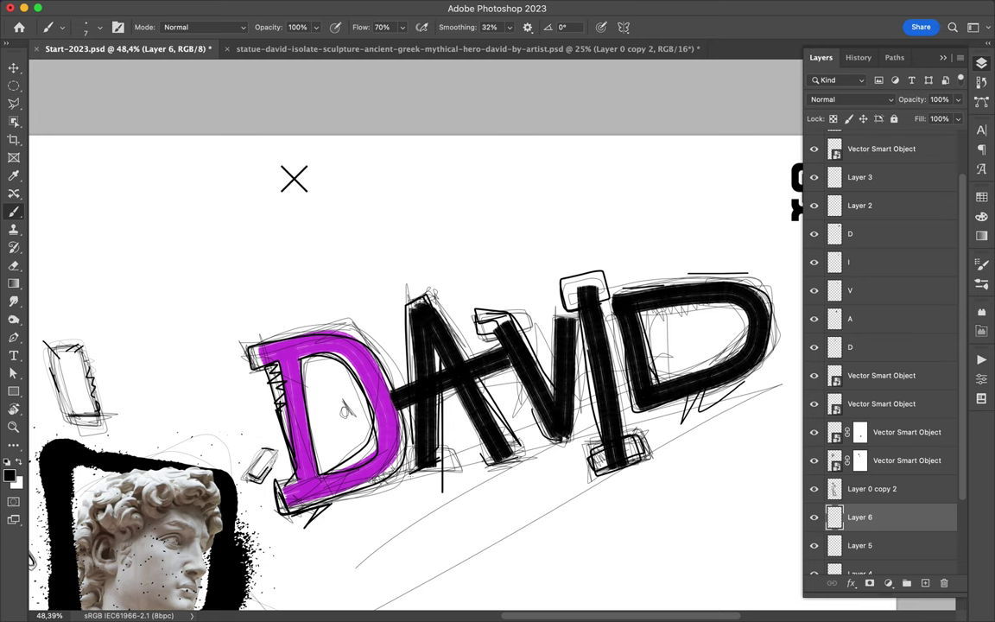
scroll(420, 482, down, 2)
scroll(421, 482, down, 2)
scroll(441, 389, down, 3)
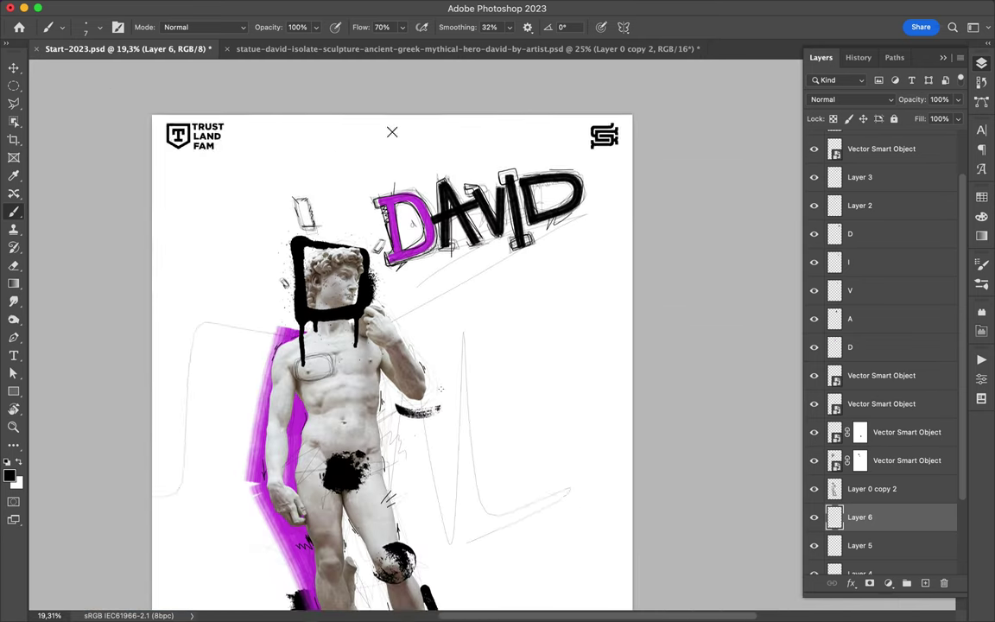
scroll(389, 362, up, 3)
scroll(389, 363, up, 3)
Add a new layer for magenta details and bring up the colour swatches.
key(ctrl+shift+alt+n)
scroll(388, 363, up, 2)
click(981, 197)
Switch to magenta and fill in a star on the statue's chest.
click(831, 234)
scroll(367, 367, up, 3)
drag(350, 429, 354, 389)
scroll(316, 385, down, 3)
scroll(332, 374, up, 4)
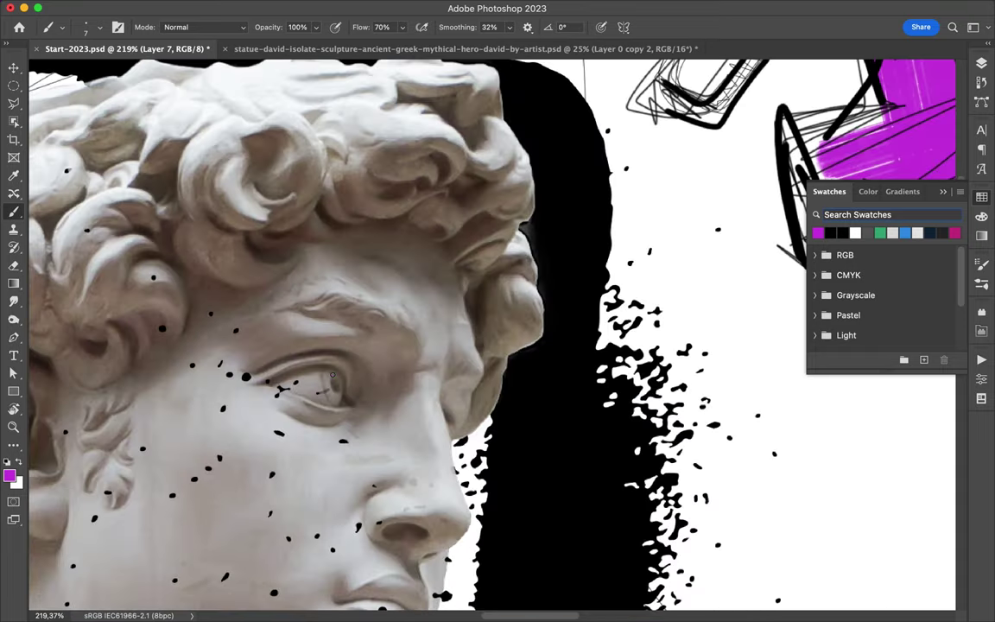
scroll(331, 389, down, 3)
scroll(413, 412, up, 3)
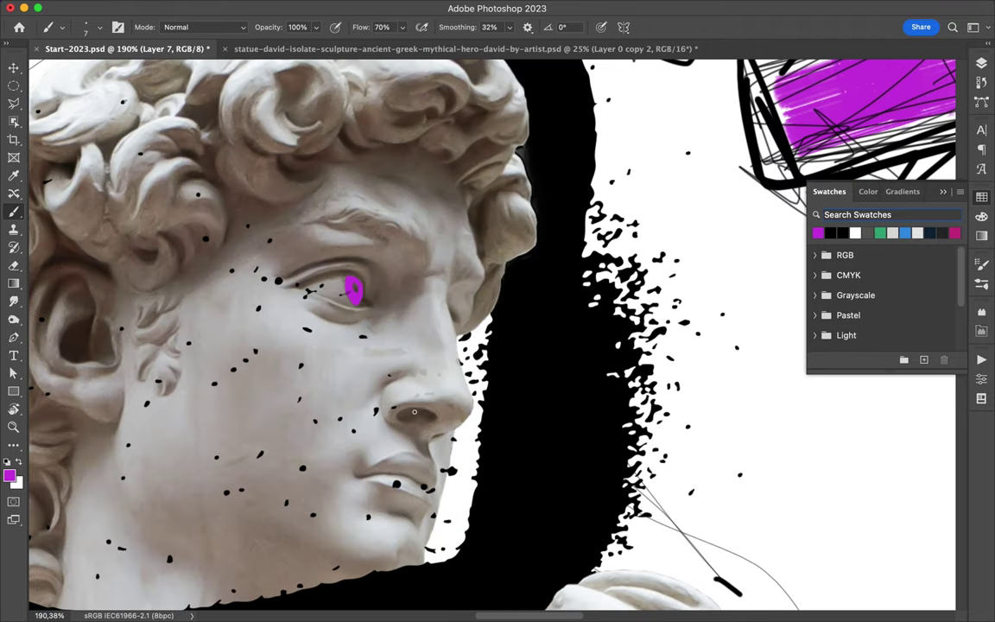
Paint a thin magenta stroke under the nose.
drag(360, 430, 359, 462)
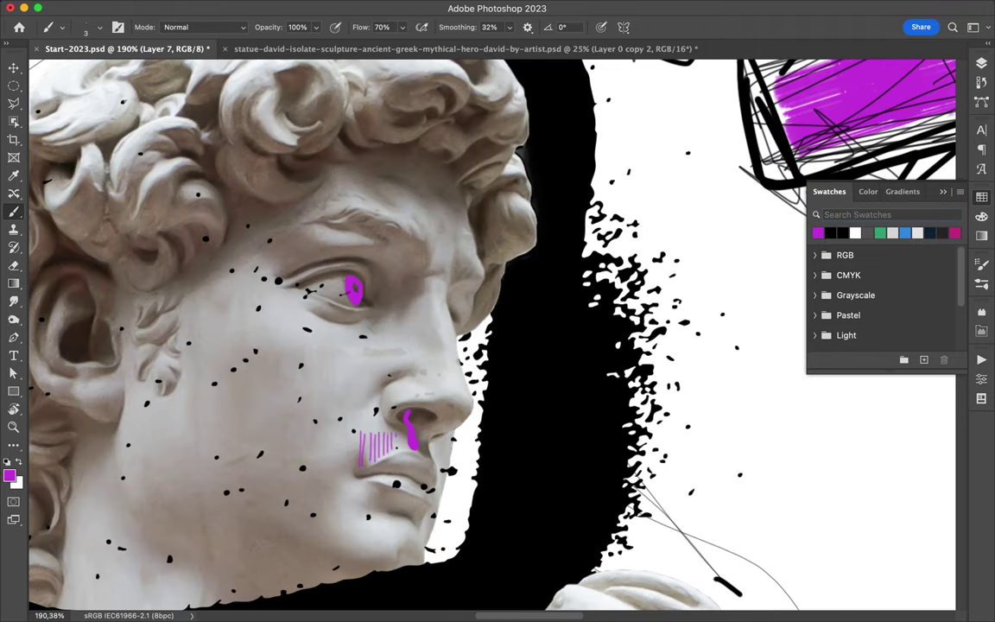
scroll(276, 218, down, 3)
scroll(276, 217, up, 3)
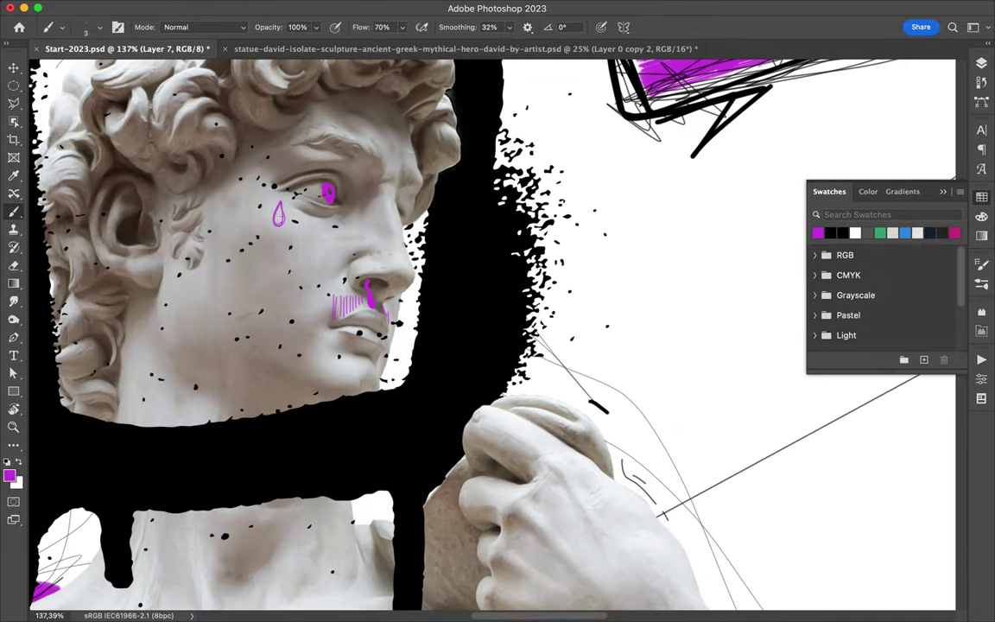
scroll(464, 221, down, 3)
scroll(507, 406, up, 4)
scroll(507, 406, down, 1)
Draw a thick magenta ring on David's finger.
mouse_move(511, 362)
mouse_down()
mouse_move(587, 248)
mouse_move(510, 326)
mouse_up()
drag(512, 281, 505, 299)
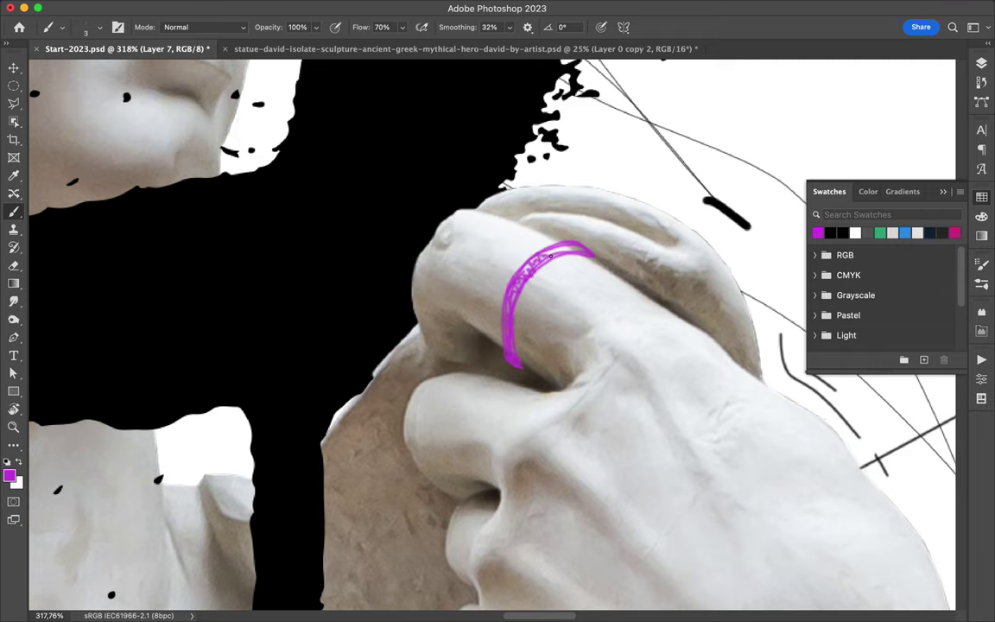
scroll(505, 299, down, 5)
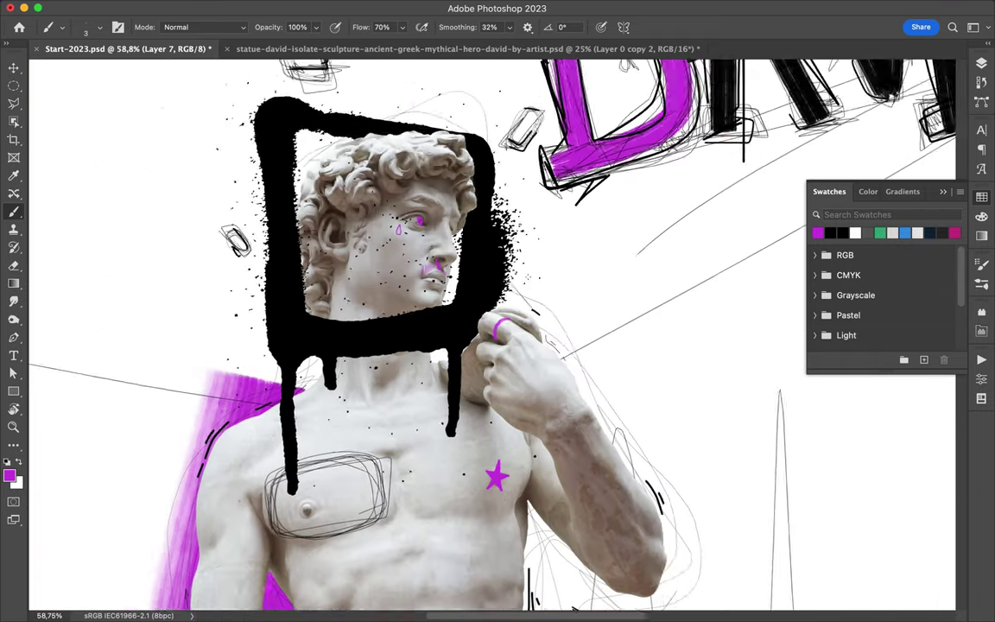
scroll(466, 293, down, 5)
scroll(418, 294, up, 2)
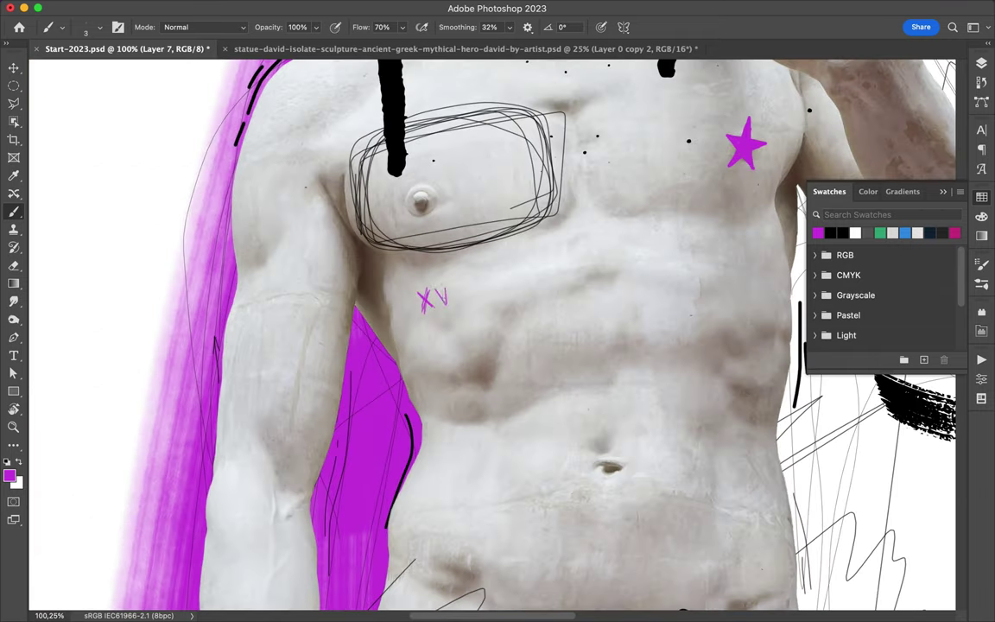
scroll(411, 263, down, 3)
Hand-letter SPQR in magenta on the belly, retracing each letter for a doubled look.
scroll(411, 264, up, 1)
mouse_move(395, 380)
mouse_down()
mouse_move(426, 371)
mouse_move(423, 266)
mouse_up()
mouse_move(458, 410)
mouse_down()
mouse_move(492, 298)
mouse_move(460, 330)
mouse_up()
mouse_move(574, 247)
mouse_down()
mouse_move(570, 413)
mouse_move(602, 416)
mouse_up()
mouse_move(618, 410)
mouse_down()
mouse_move(617, 268)
mouse_move(618, 333)
mouse_move(662, 411)
mouse_up()
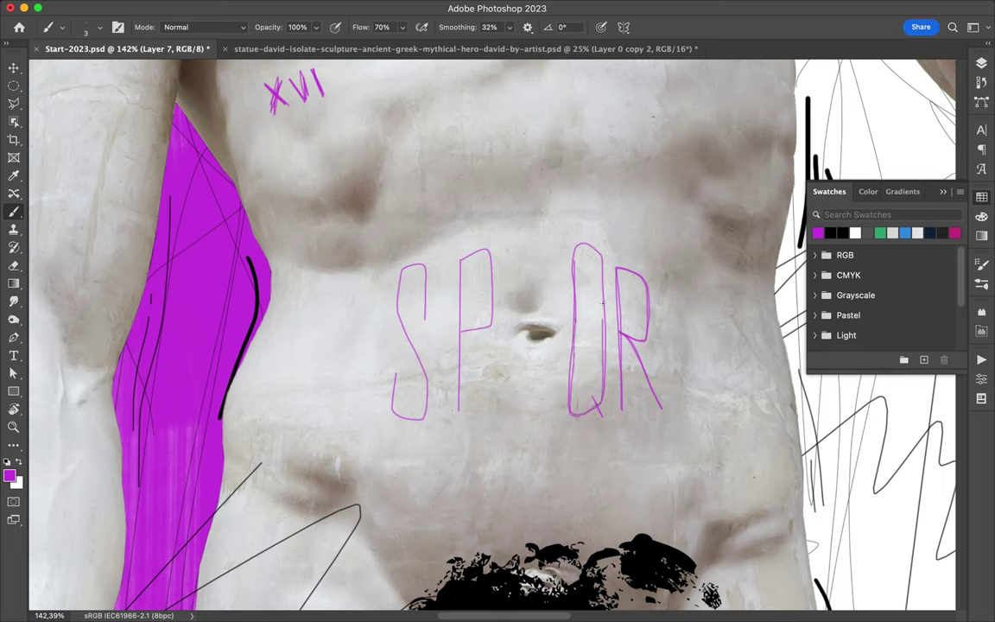
drag(424, 266, 394, 417)
mouse_move(459, 412)
mouse_down()
mouse_move(460, 253)
mouse_move(460, 333)
mouse_up()
drag(425, 264, 421, 386)
mouse_move(579, 244)
mouse_down()
mouse_move(601, 357)
mouse_move(580, 413)
mouse_up()
mouse_move(619, 400)
mouse_down()
mouse_move(617, 309)
mouse_move(656, 404)
mouse_up()
Zoom out, then draw a magenta oval on the arm and a triangle above the chest scribble.
key(ctrl+0)
scroll(492, 328, up, 3)
mouse_move(367, 278)
mouse_down()
mouse_move(341, 346)
mouse_move(363, 285)
mouse_move(321, 319)
mouse_move(344, 365)
mouse_up()
click(61, 27)
key(Escape)
scroll(492, 329, up, 5)
scroll(492, 328, right, 2)
drag(457, 250, 477, 262)
scroll(493, 328, down, 5)
scroll(492, 328, up, 3)
Draw a pair of feathered magenta wings flanking the groin splat.
drag(447, 378, 399, 371)
drag(367, 321, 447, 399)
drag(574, 367, 669, 328)
drag(596, 397, 660, 367)
scroll(583, 342, up, 5)
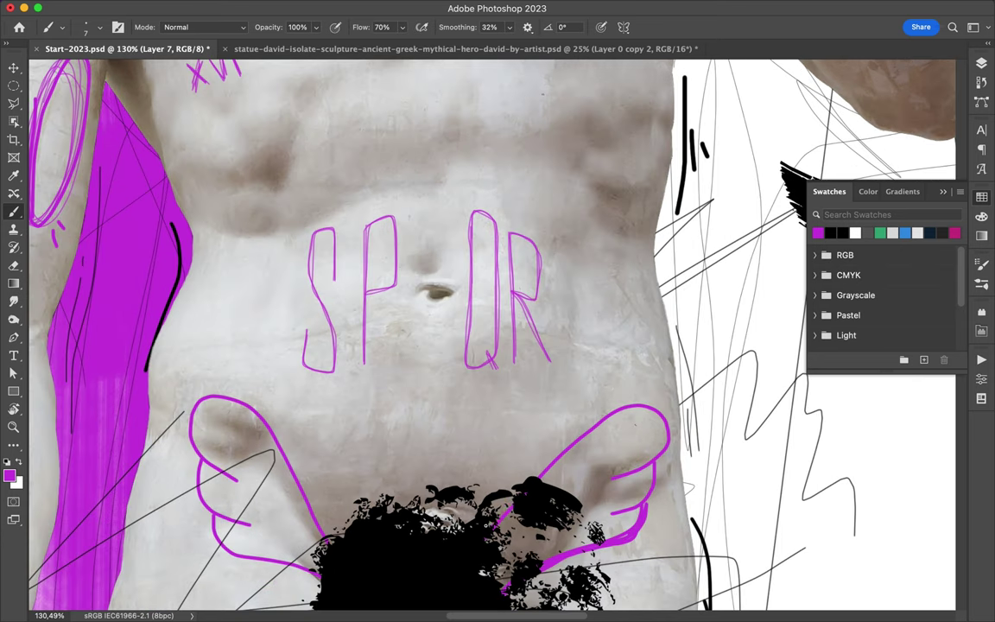
scroll(570, 364, down, 2)
scroll(570, 364, left, 4)
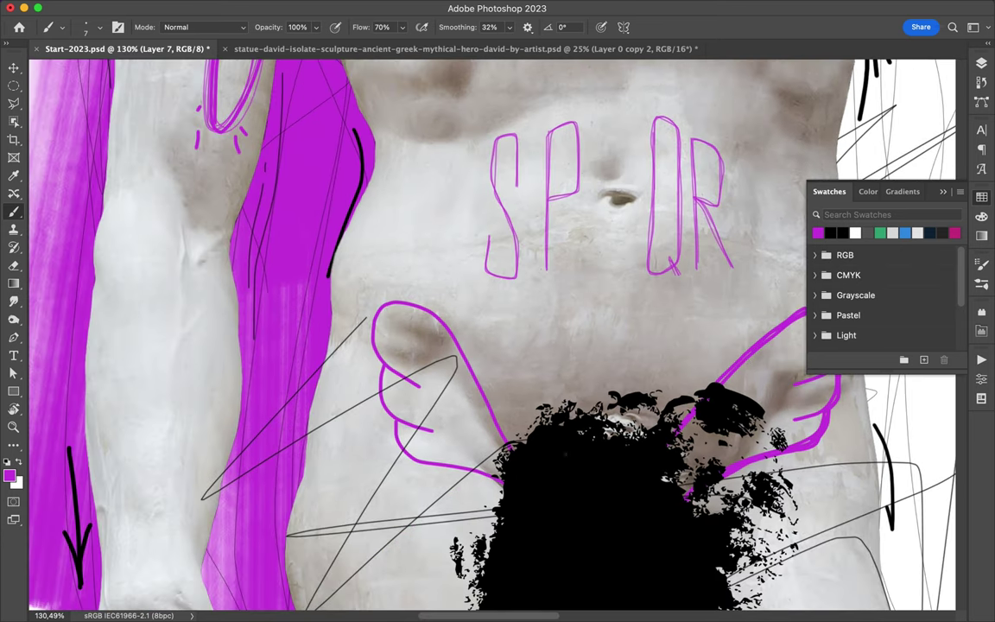
drag(472, 367, 454, 431)
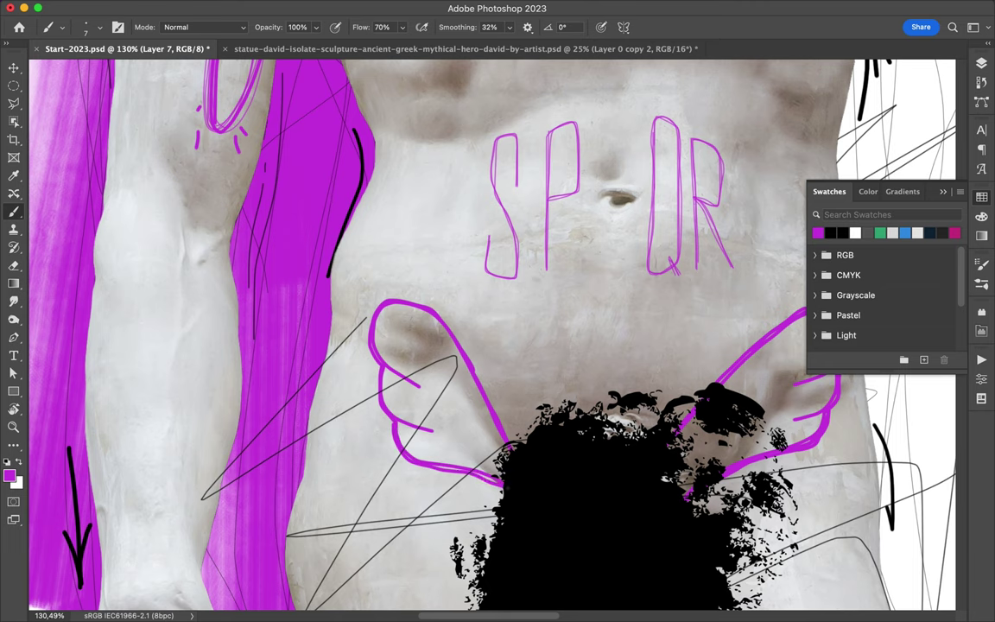
Paint the fingernail magenta and show the Layers panel.
scroll(469, 372, down, 3)
scroll(469, 372, down, 1)
scroll(469, 373, down, 3)
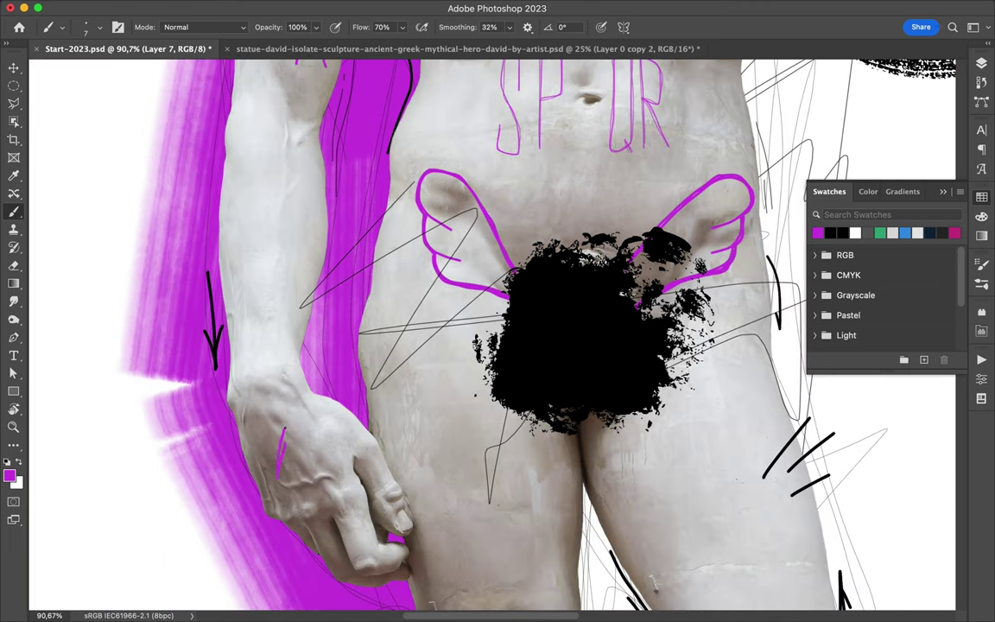
scroll(400, 543, up, 4)
scroll(399, 543, up, 2)
mouse_move(385, 453)
mouse_down()
mouse_move(397, 493)
mouse_move(386, 481)
mouse_up()
scroll(386, 481, down, 3)
scroll(386, 481, down, 2)
scroll(703, 359, up, 3)
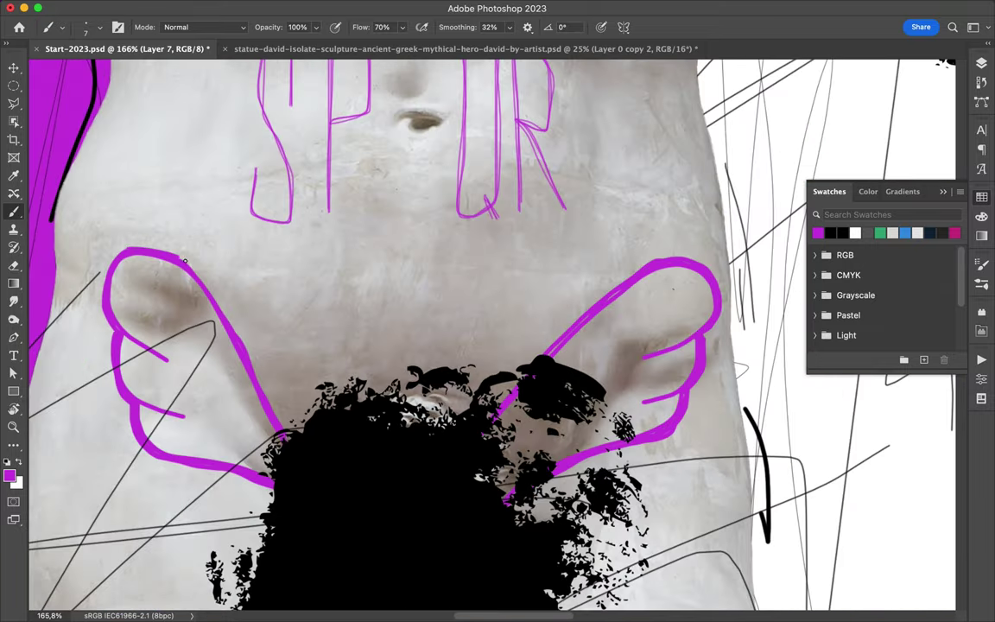
scroll(185, 264, down, 2)
scroll(259, 216, down, 5)
scroll(492, 339, up, 4)
scroll(492, 338, up, 5)
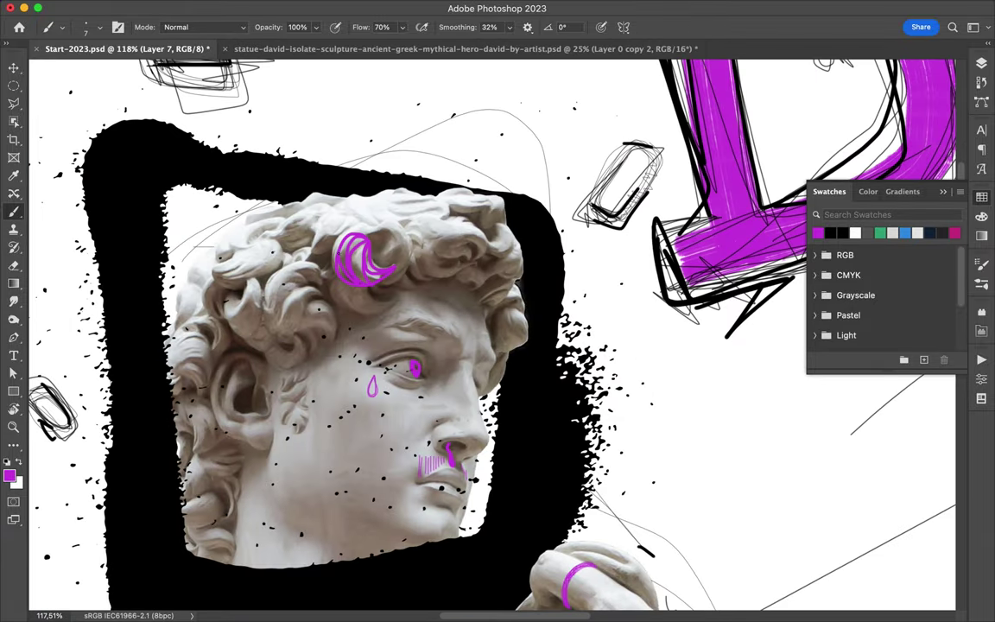
scroll(459, 375, down, 4)
key(F7)
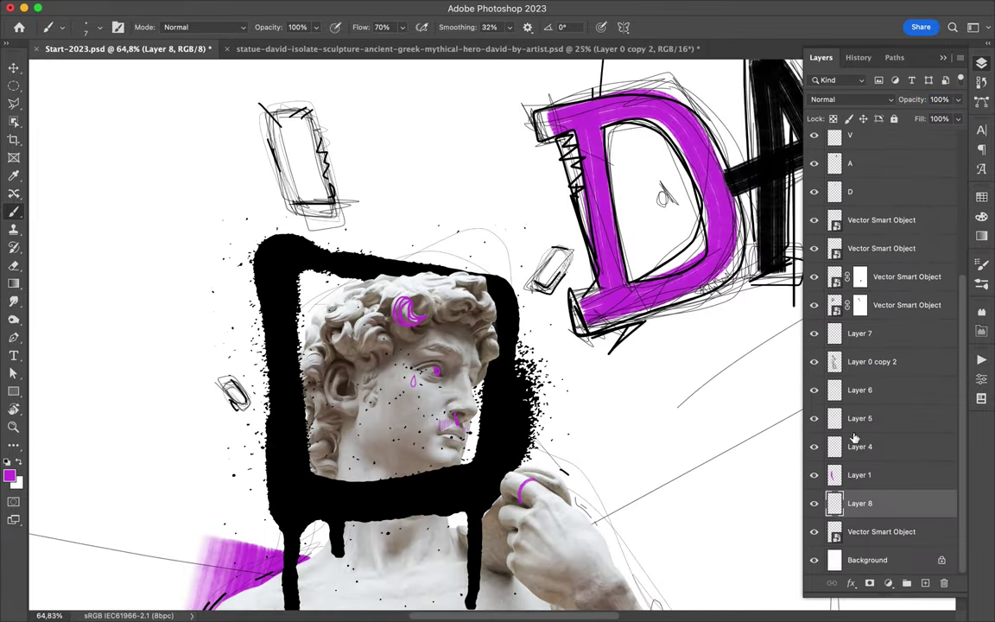
Move Layer 8 below the Vector Smart Object and sketch a magenta rectangle behind the head frame.
key(ctrl+[)
drag(234, 330, 419, 240)
click(92, 27)
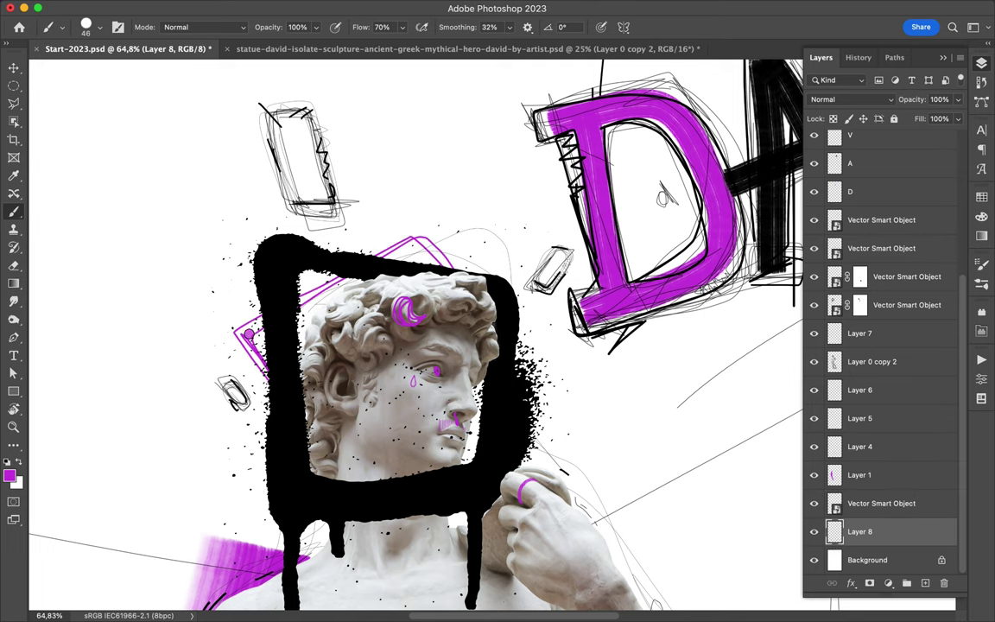
click(288, 265)
scroll(414, 233, down, 5)
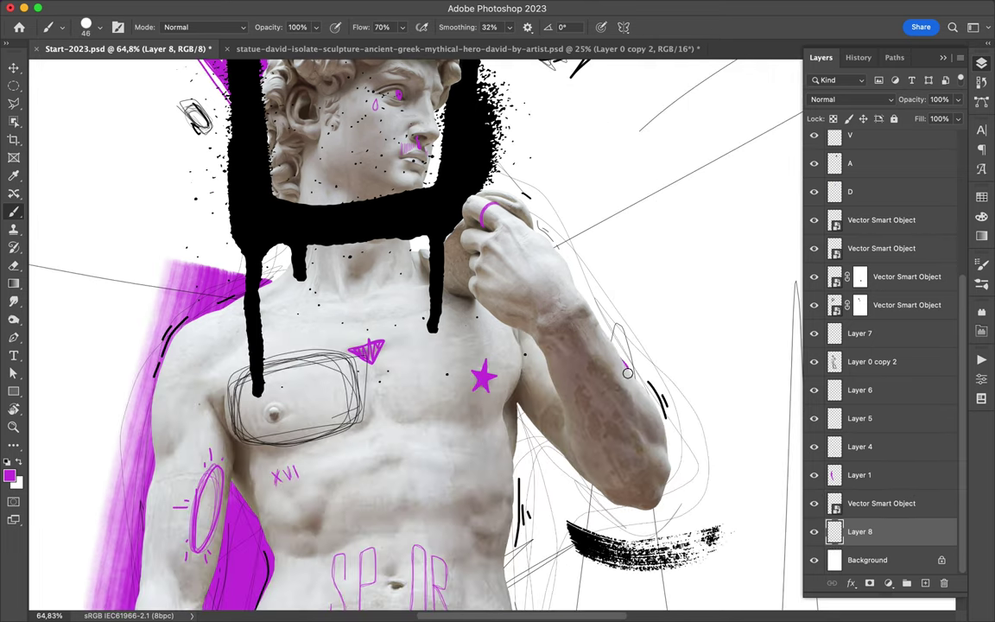
scroll(627, 373, down, 3)
scroll(535, 363, down, 5)
scroll(436, 352, down, 3)
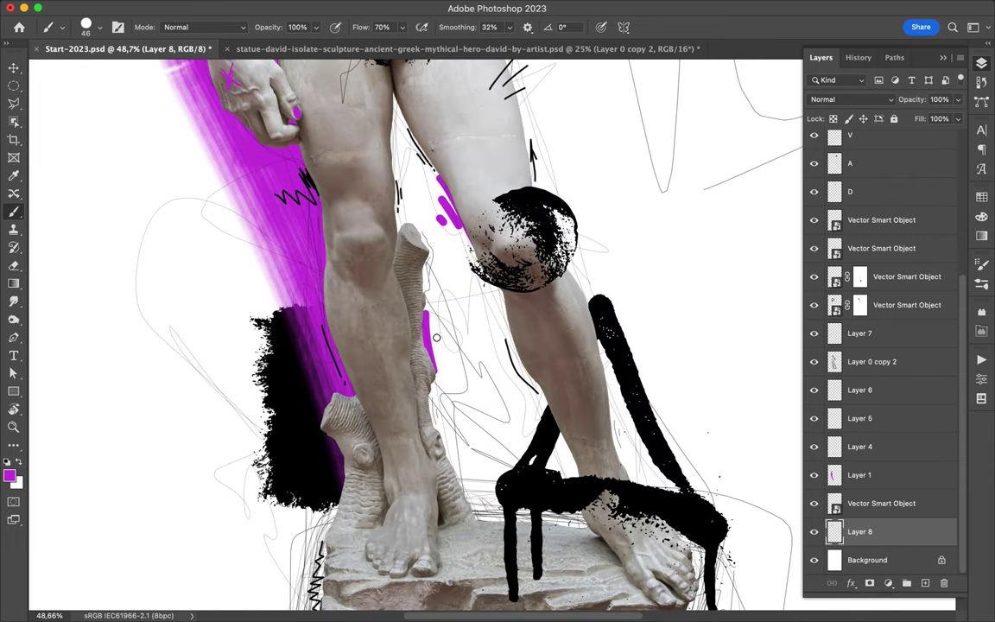
scroll(431, 354, up, 5)
scroll(405, 343, up, 5)
scroll(372, 357, down, 2)
scroll(432, 345, down, 3)
Set the brush size to 348 and paint a thick magenta zigzag beside the base, undoing the extra stroke.
right_click(513, 207)
text(100)
key(Return)
scroll(535, 514, down, 5)
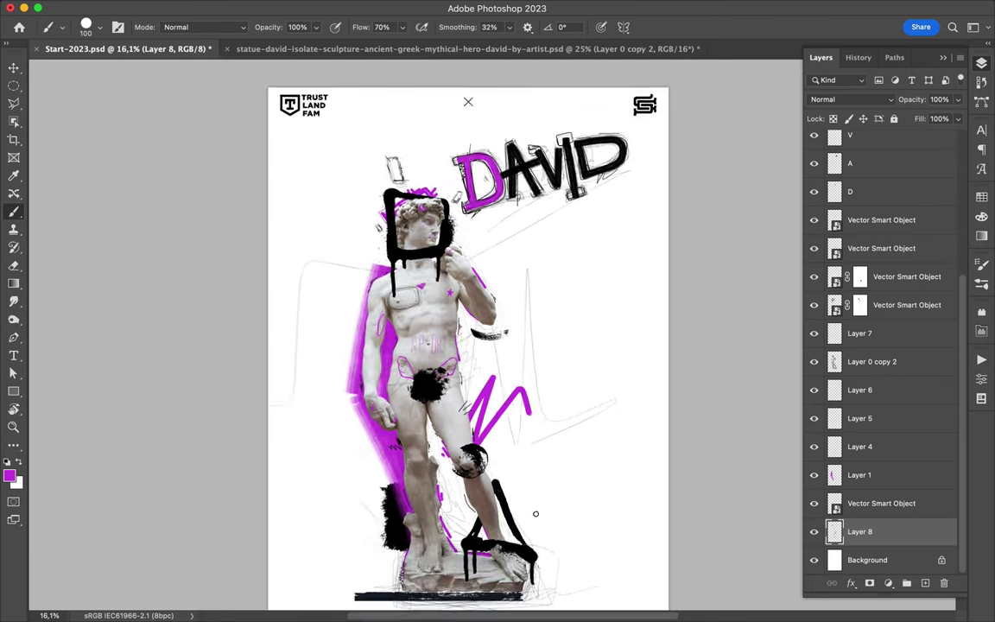
right_click(535, 514)
text(348)
key(Return)
scroll(432, 431, down, 2)
drag(369, 444, 445, 418)
drag(472, 508, 560, 516)
key(ctrl+z)
scroll(432, 457, up, 1)
Add a new empty layer and reset the colours to default black and white.
key(v)
scroll(423, 358, up, 5)
scroll(424, 358, down, 5)
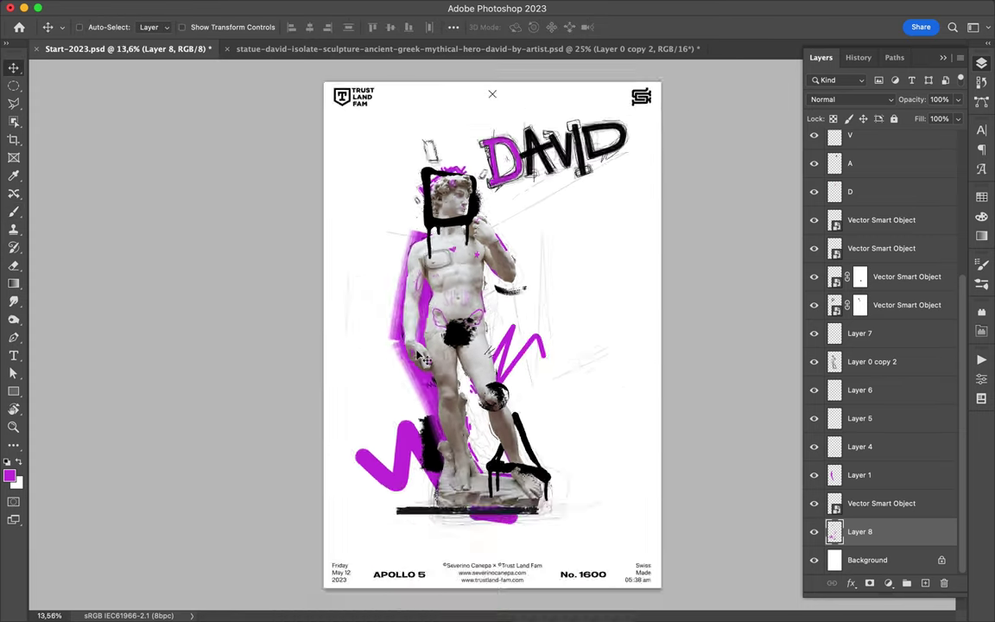
key(b)
scroll(496, 336, up, 3)
right_click(181, 69)
key(Escape)
key(ctrl+shift+alt+n)
key(d)
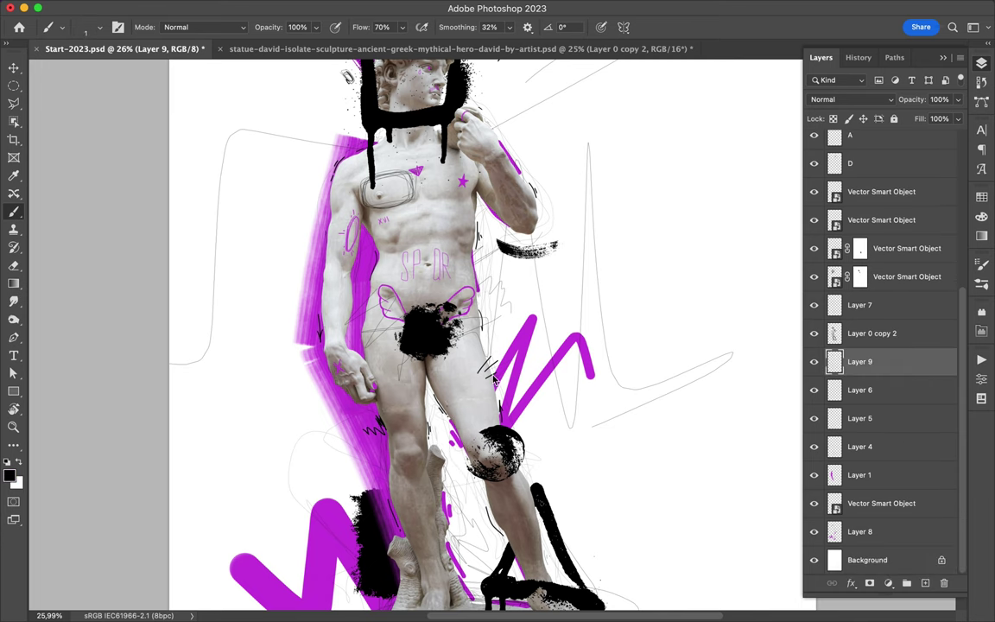
Add two new empty layers at the top and make white the painting colour.
key(ctrl+shift+alt+n)
key(ctrl+bracketright)
key(x)
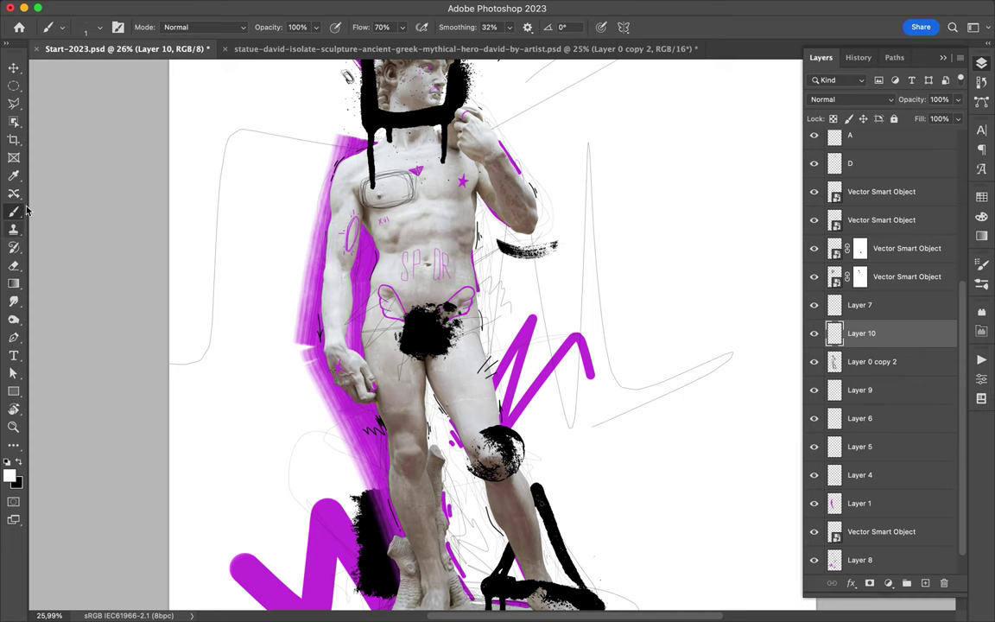
scroll(488, 333, up, 2)
scroll(488, 332, up, 2)
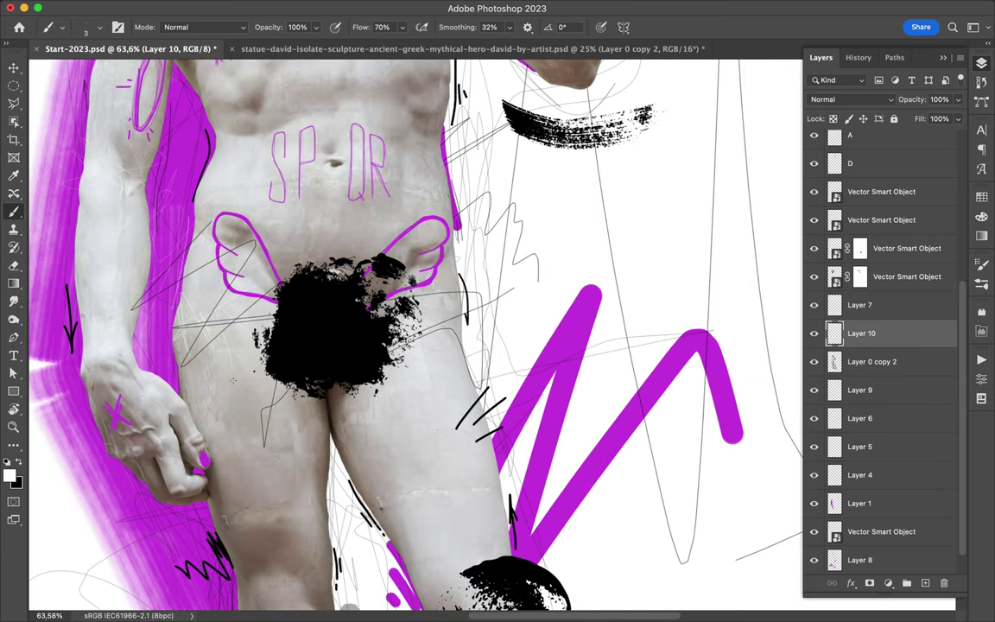
scroll(232, 380, down, 1)
scroll(232, 380, up, 5)
scroll(888, 229, up, 5)
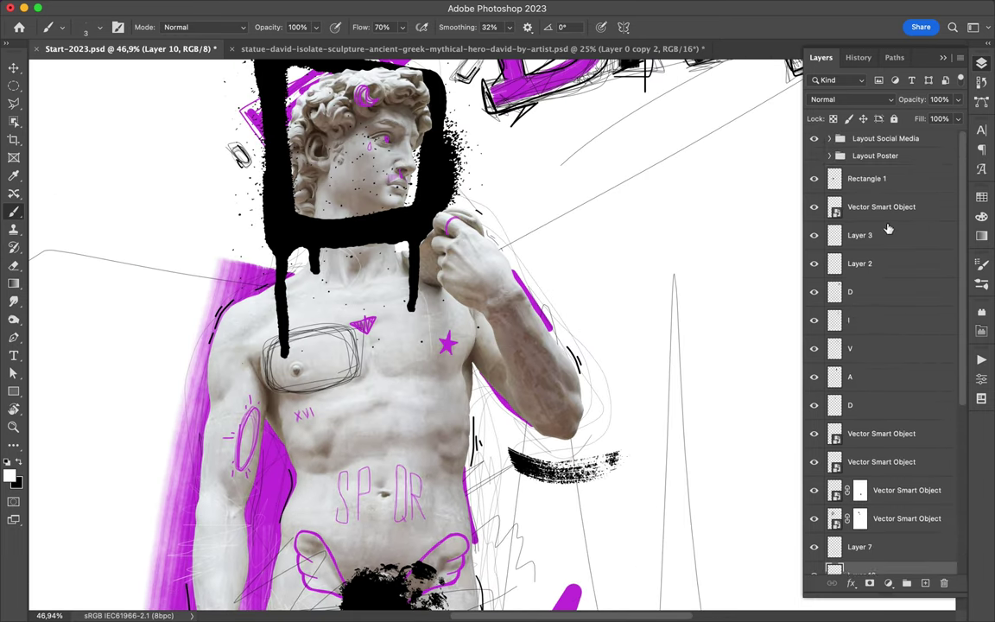
key(ctrl+shift+alt+n)
scroll(287, 107, up, 2)
scroll(287, 107, up, 1)
Brush thin white loops and zigzag scribbles over both thighs.
right_click(269, 311)
key(Escape)
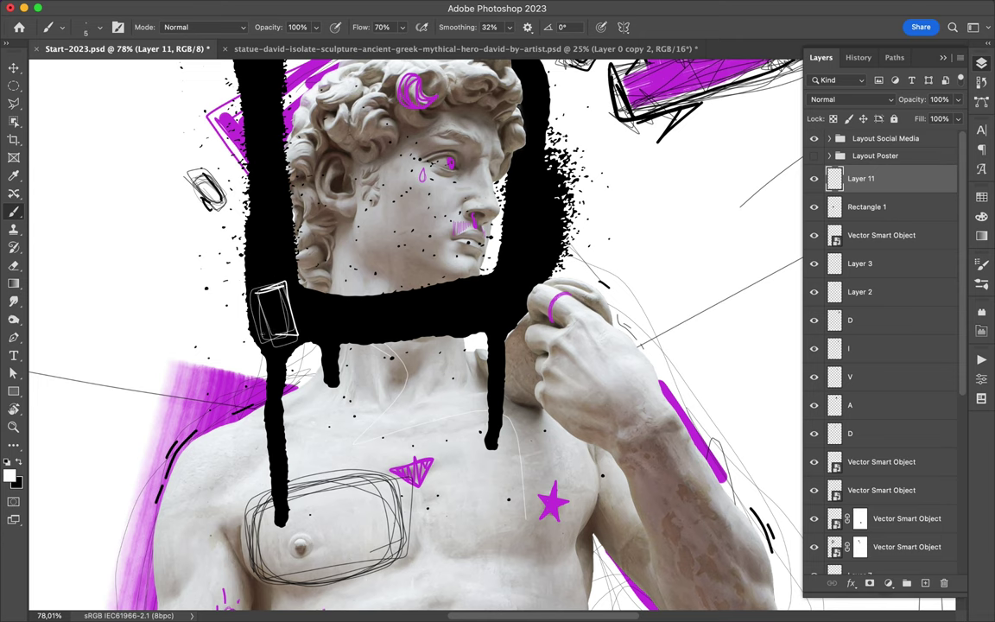
scroll(268, 302, up, 3)
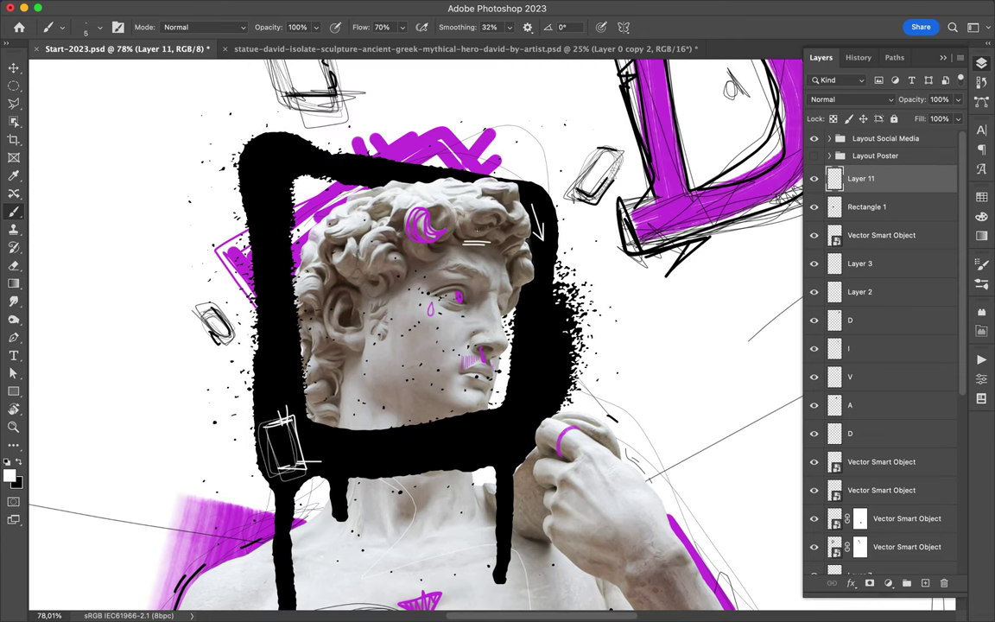
scroll(345, 164, down, 5)
scroll(346, 164, right, 3)
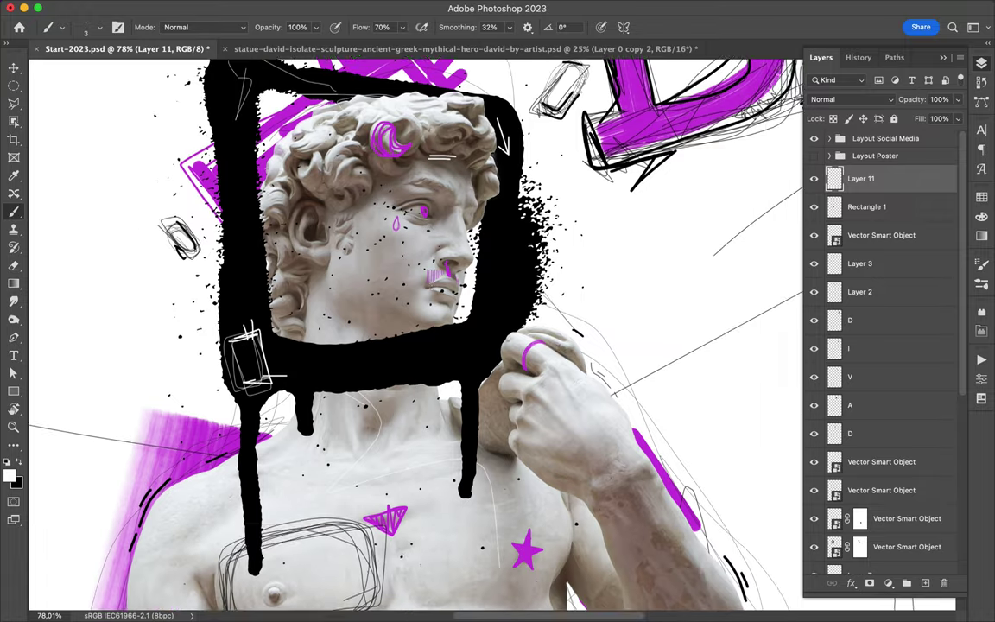
scroll(345, 164, up, 2)
scroll(388, 345, down, 1)
scroll(388, 346, down, 3)
scroll(483, 431, up, 3)
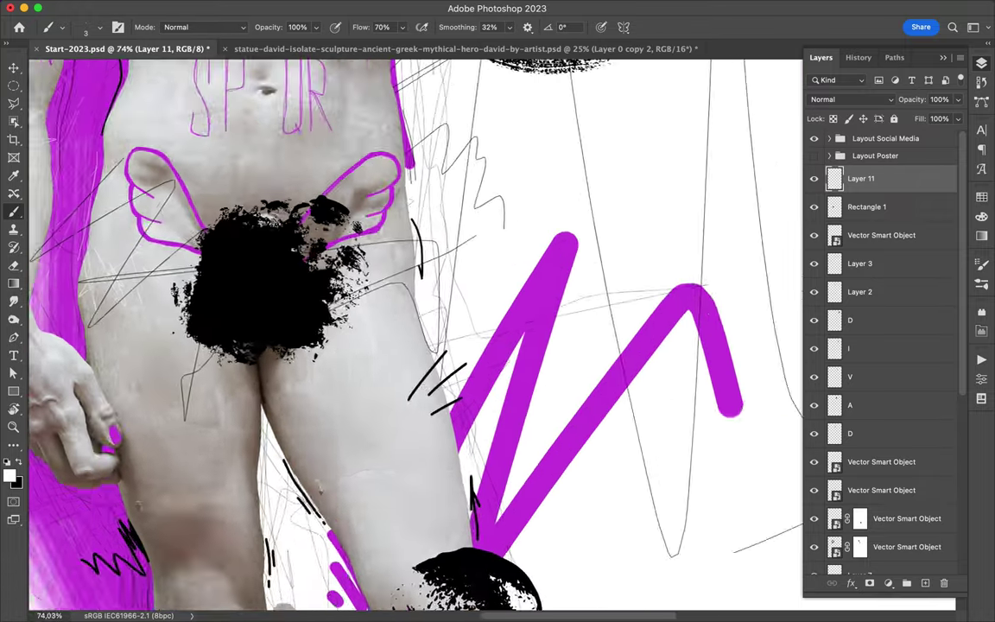
scroll(483, 432, up, 1)
drag(324, 260, 341, 315)
drag(303, 281, 281, 255)
drag(125, 432, 229, 406)
scroll(304, 375, down, 2)
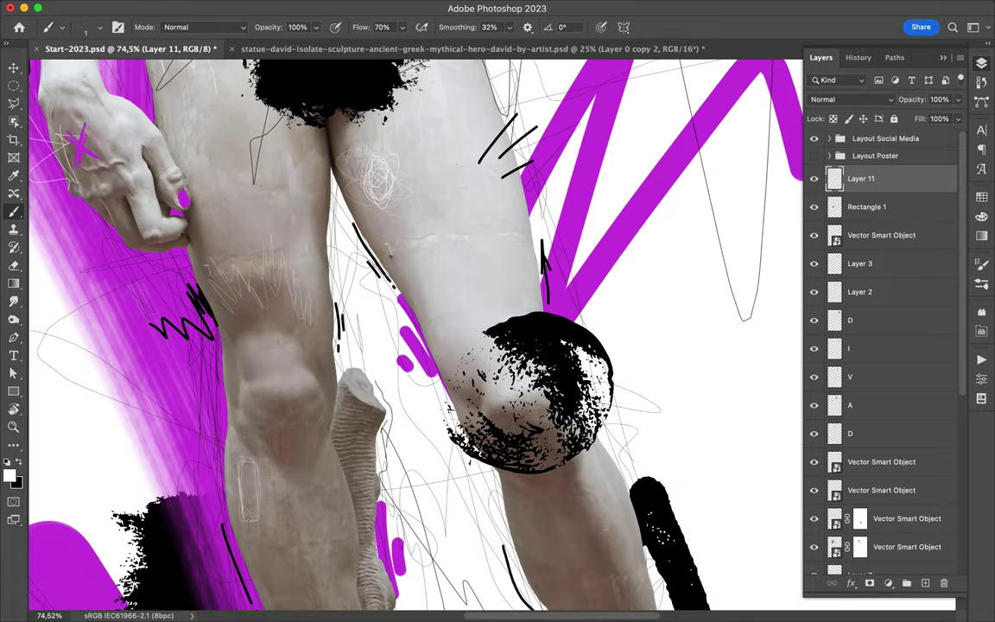
scroll(414, 345, down, 2)
scroll(345, 231, down, 2)
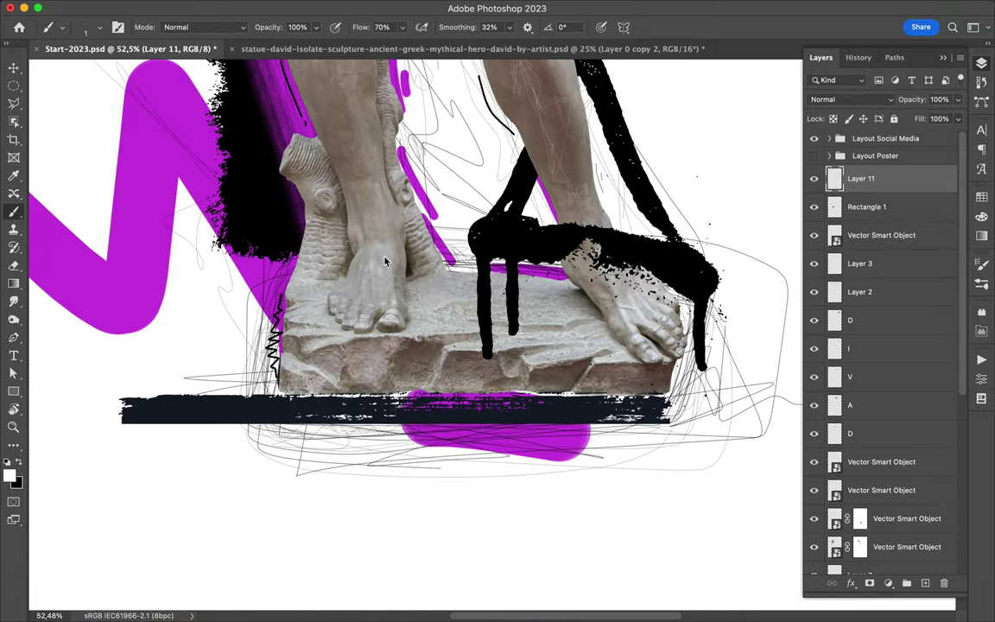
scroll(346, 230, down, 5)
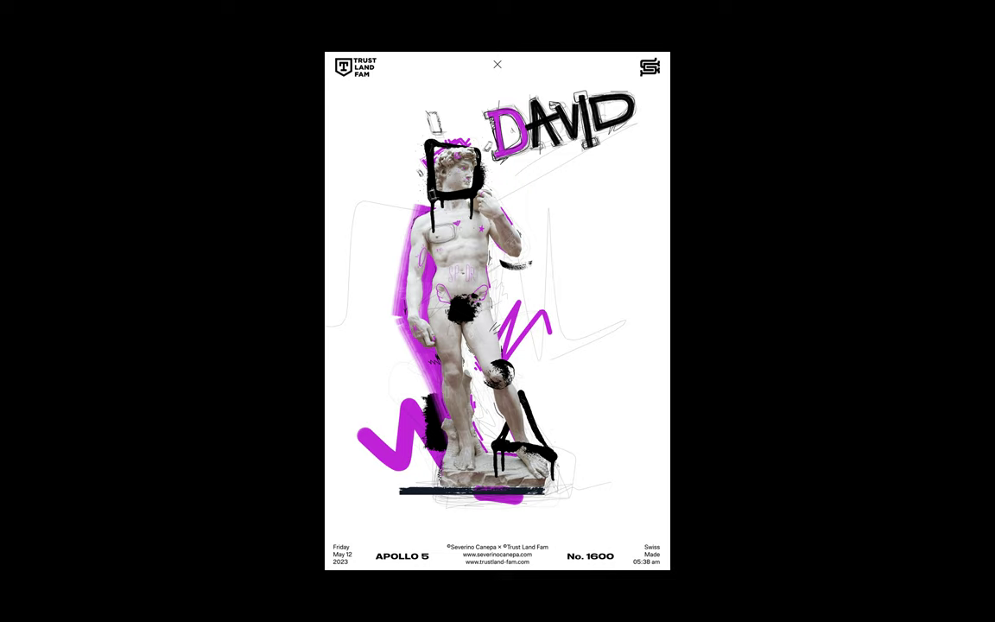